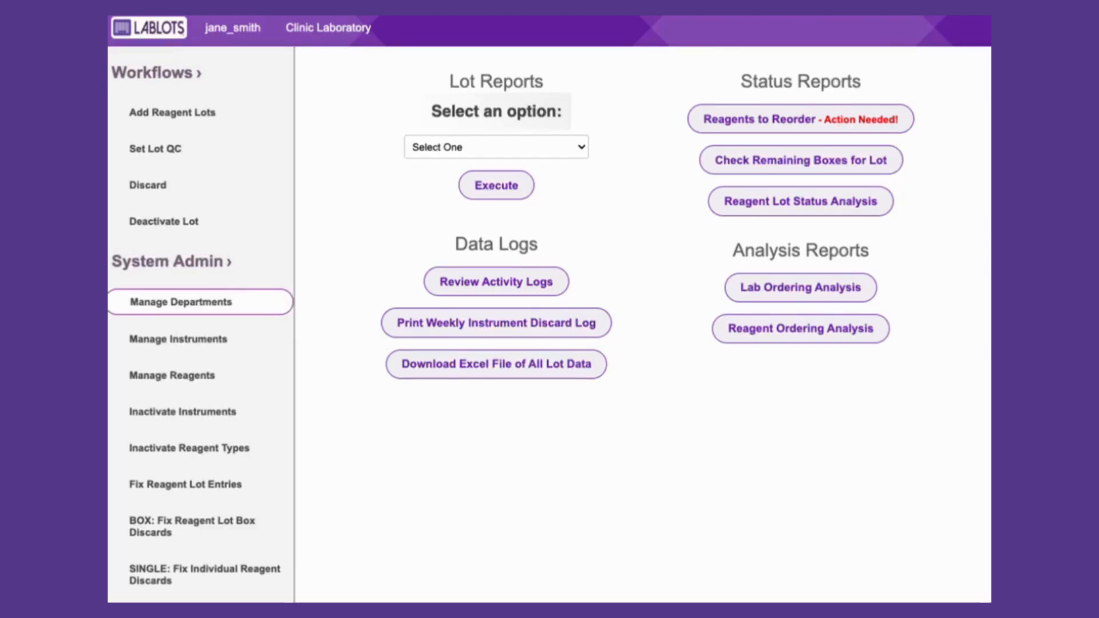
Add a new department named Blood Bank
click(181, 301)
click(463, 136)
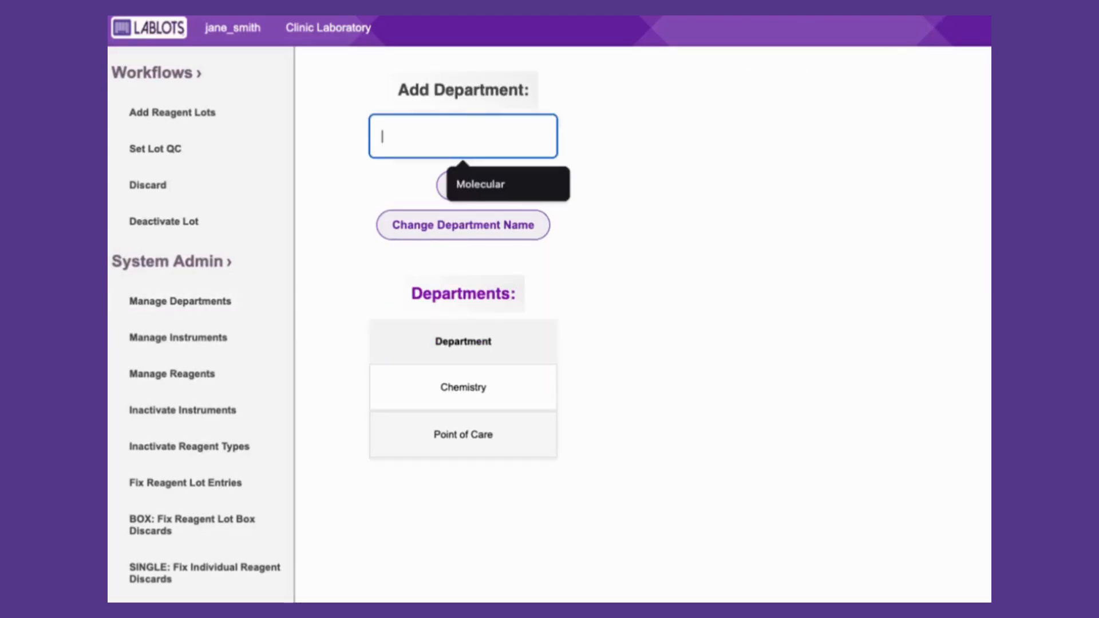
text(Blood )
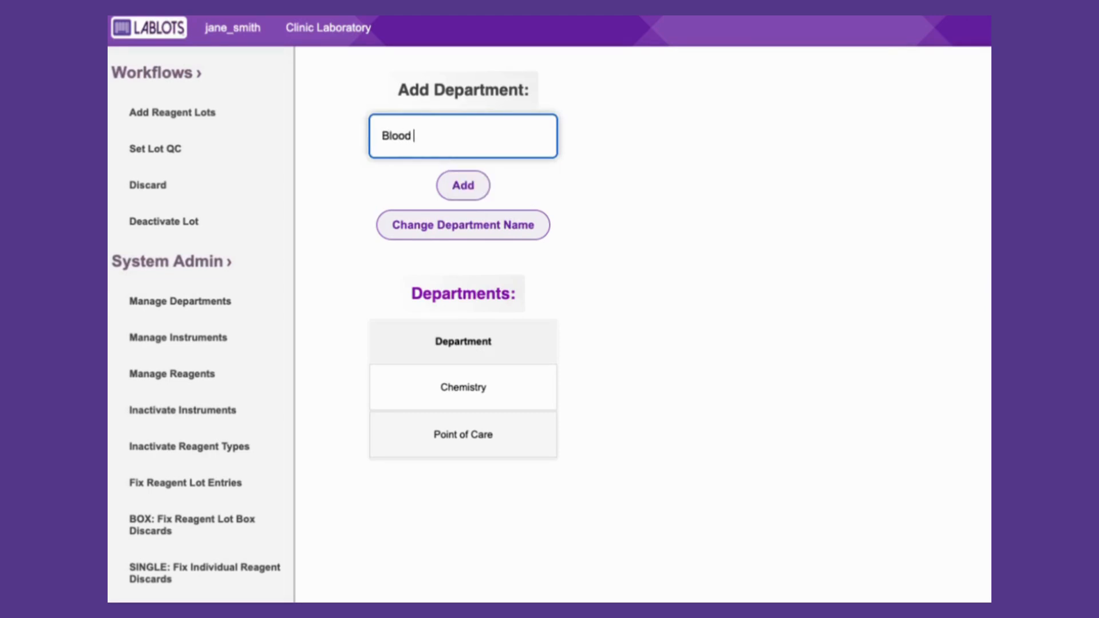
text(Bank)
click(463, 185)
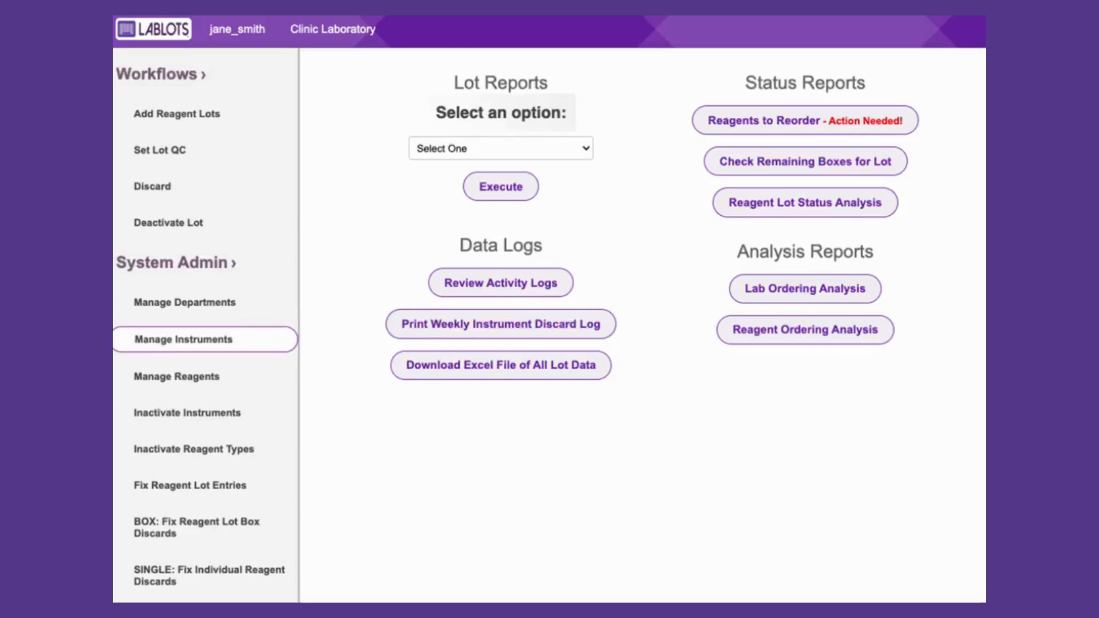
Add an instrument named Electrolyte Analyzer to the Chemistry department and check the departments and instruments list
click(205, 339)
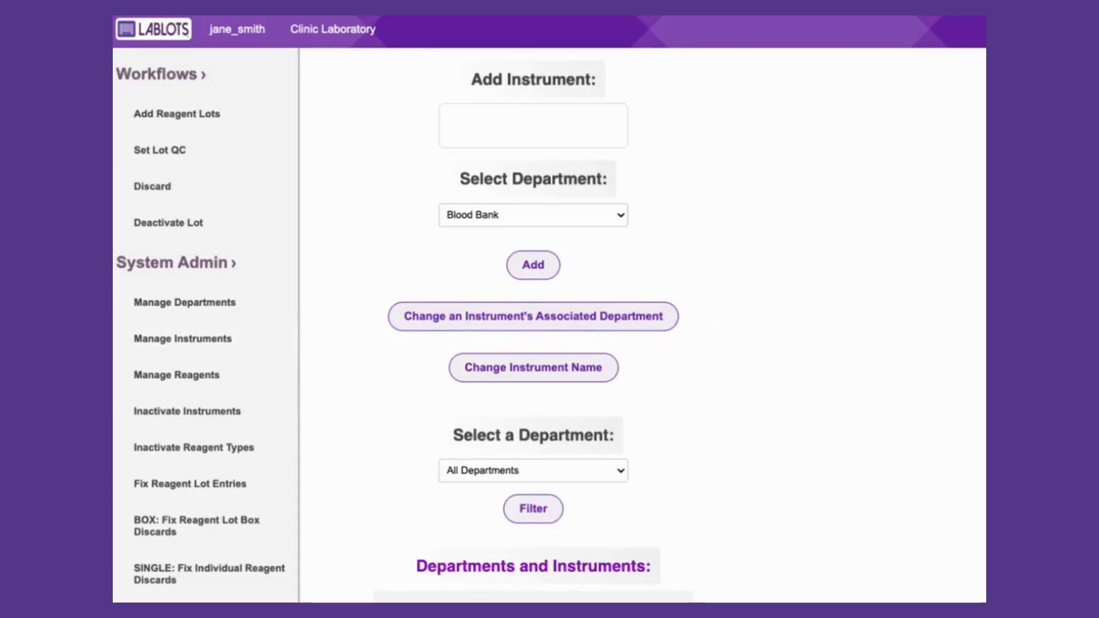
click(533, 215)
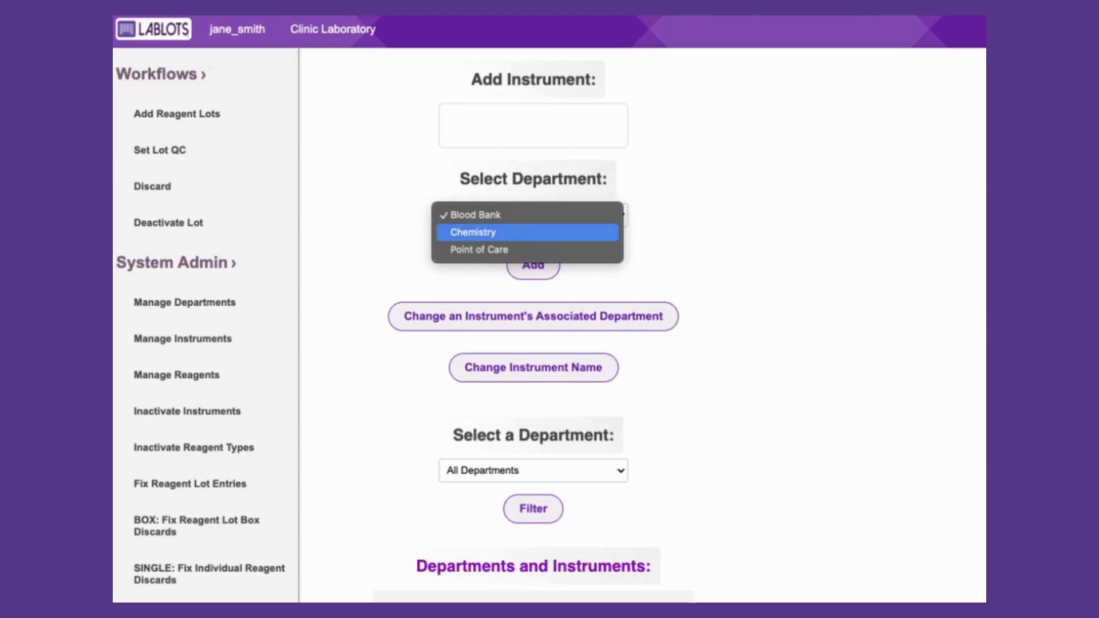
click(527, 232)
click(533, 126)
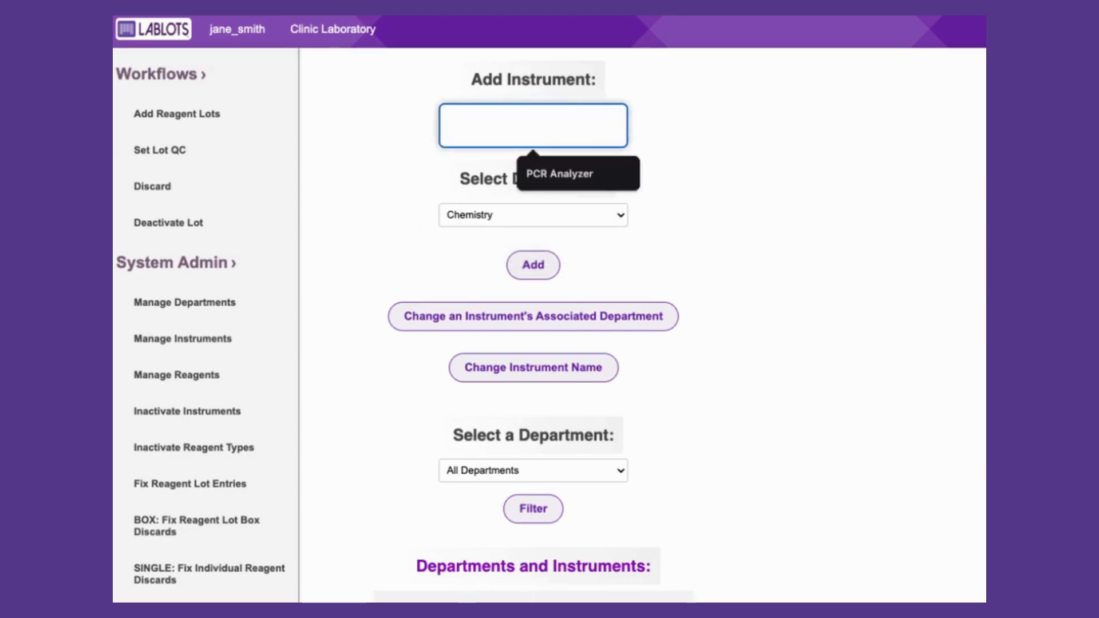
text(Elet)
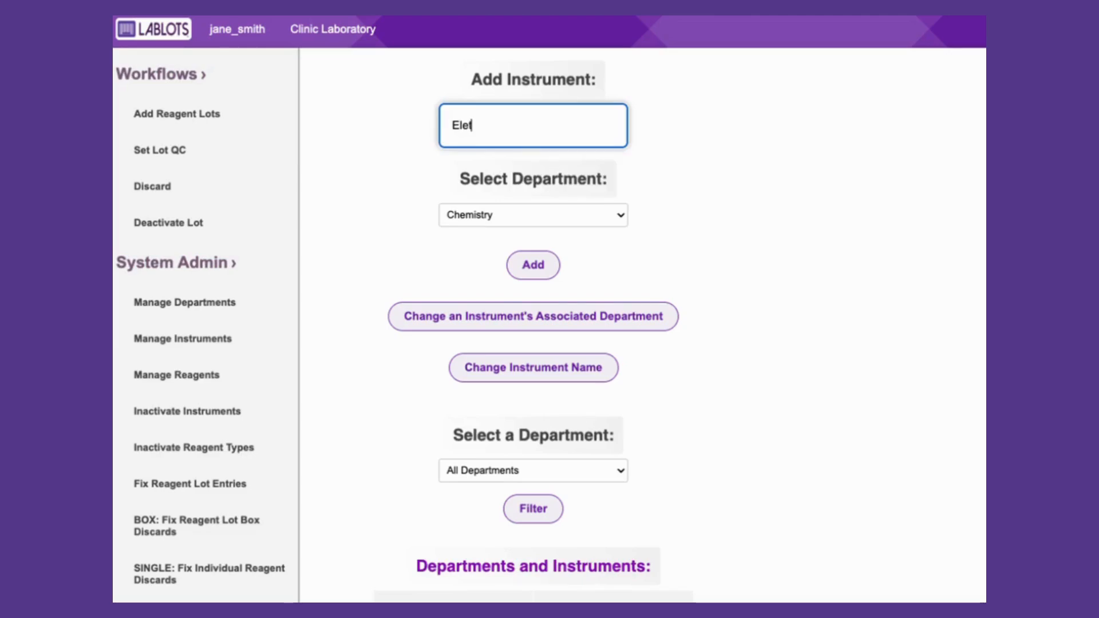
key(BackSpace)
text(ctrolyte Analyzer)
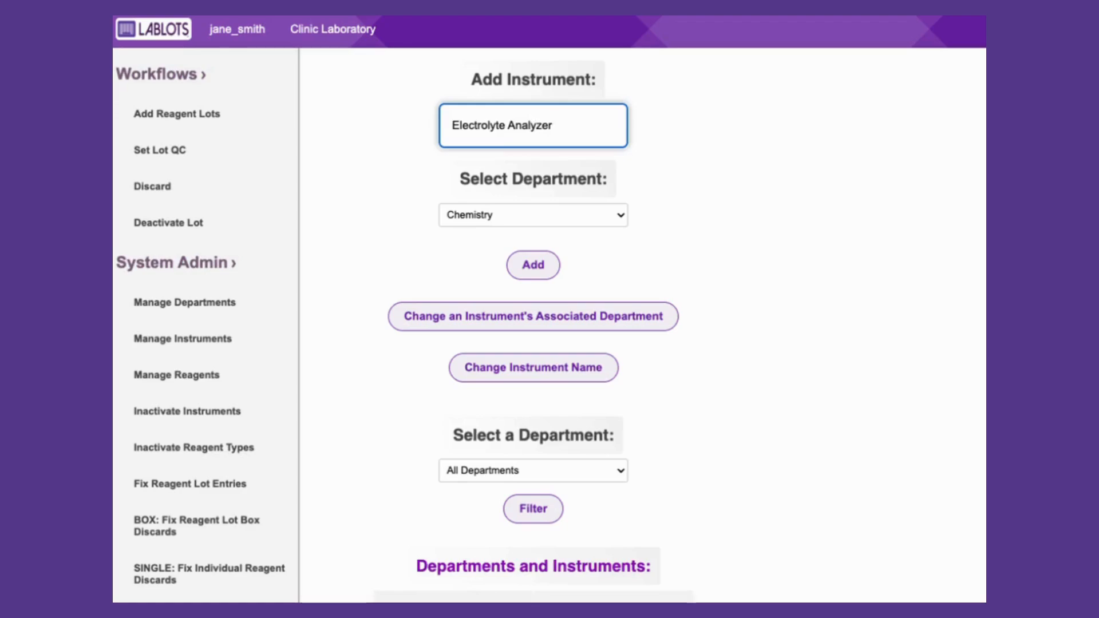
click(533, 265)
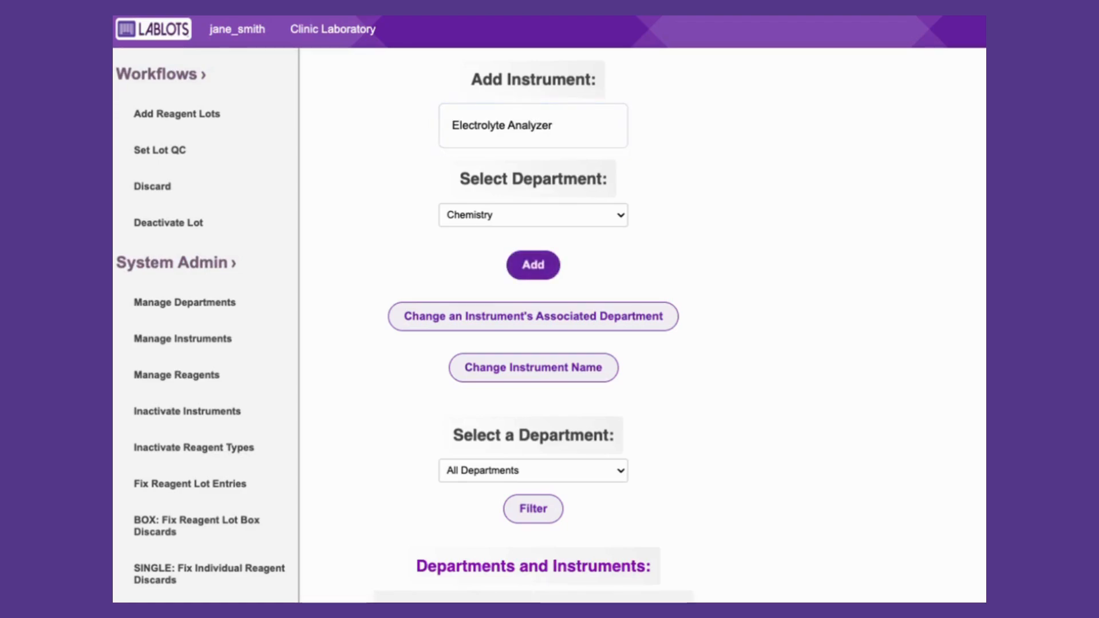
scroll(533, 321, down, 2)
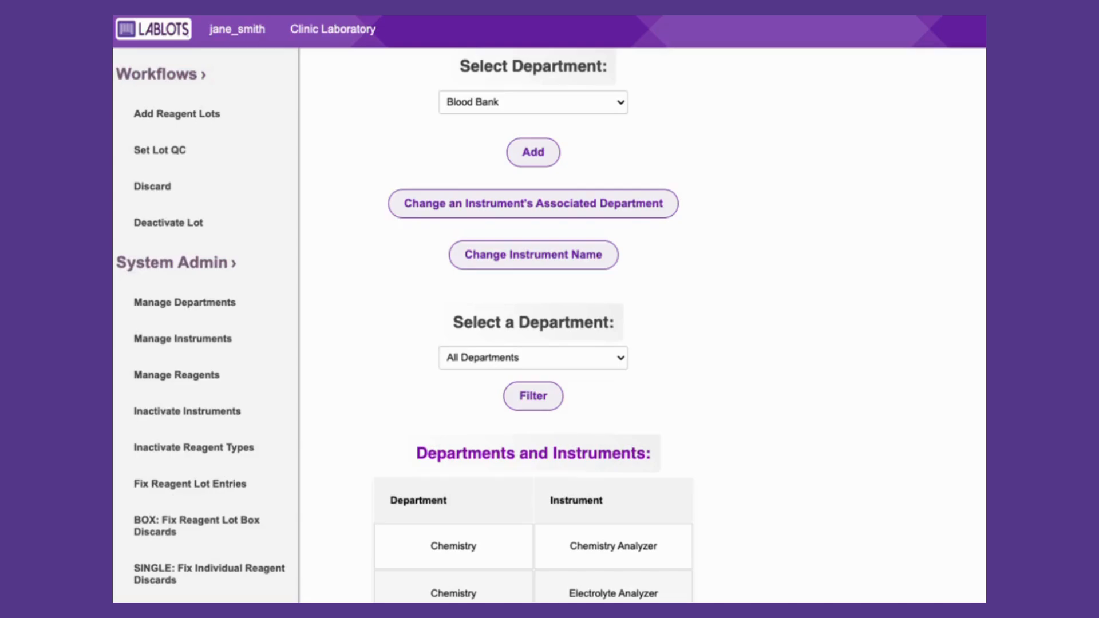
scroll(533, 325, down, 1)
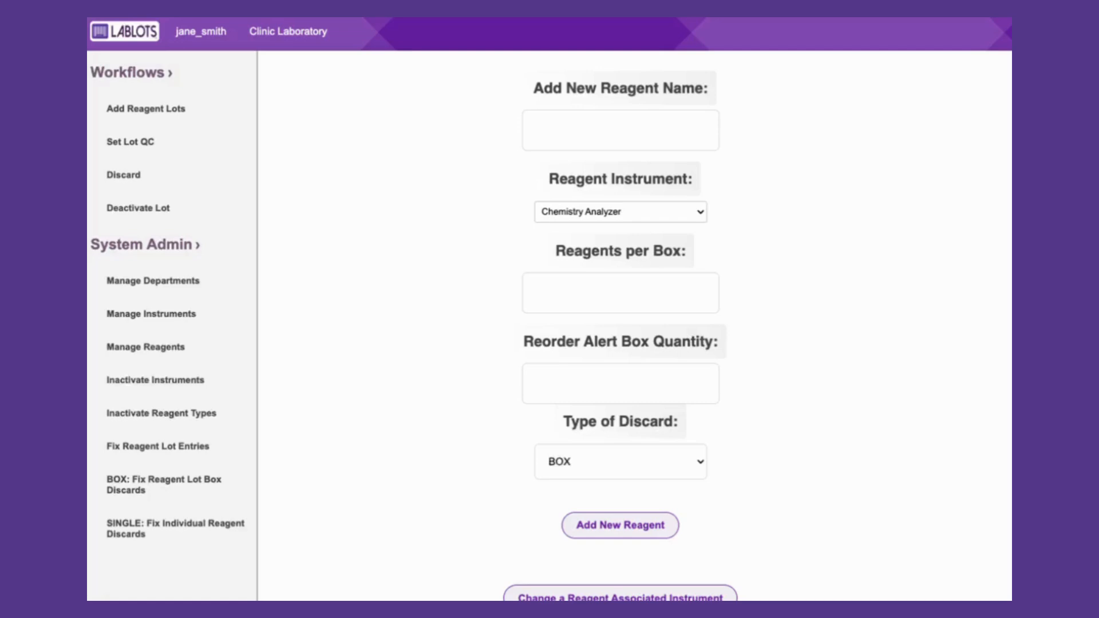
Name the new reagent FLU AB Test Kit and assign it to the POC ID Analyzer
click(621, 130)
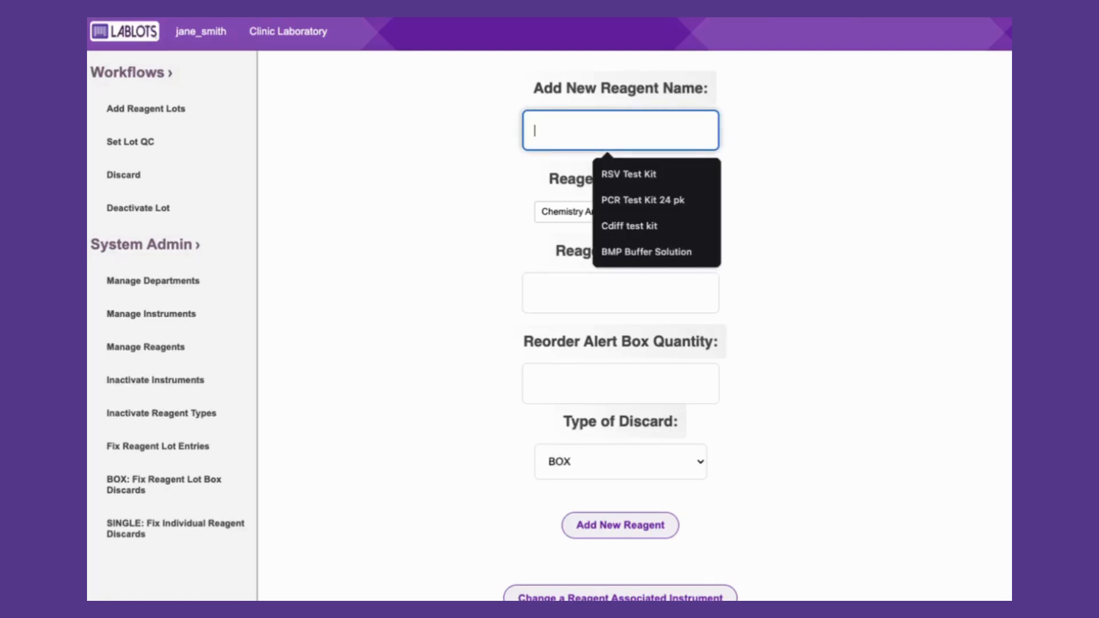
text(FLU AB Test )
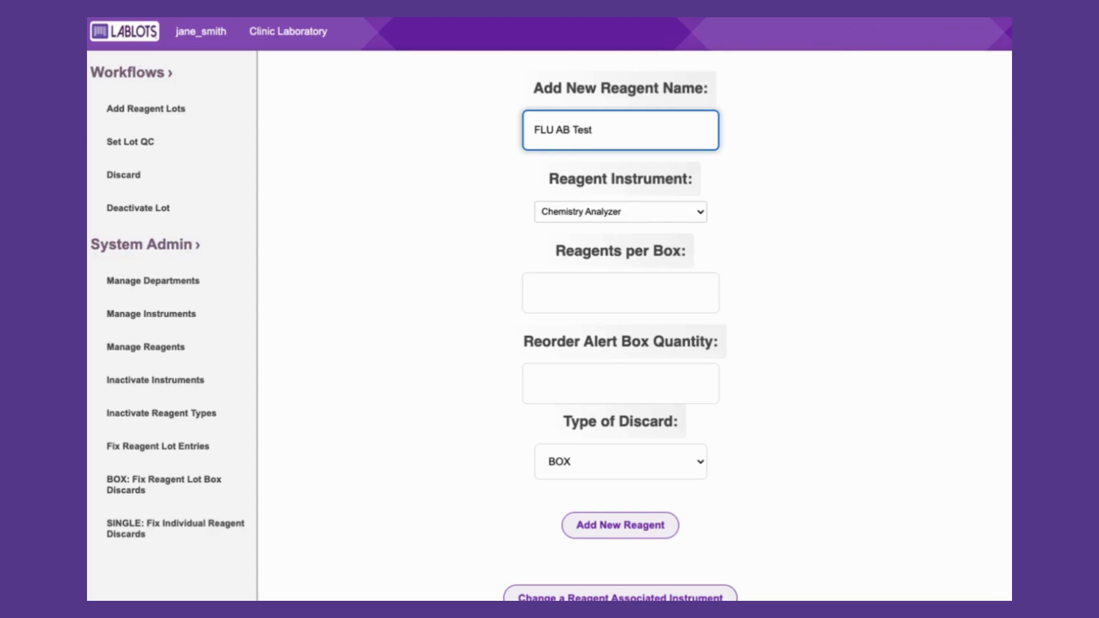
text(Kit)
click(620, 212)
key(Return)
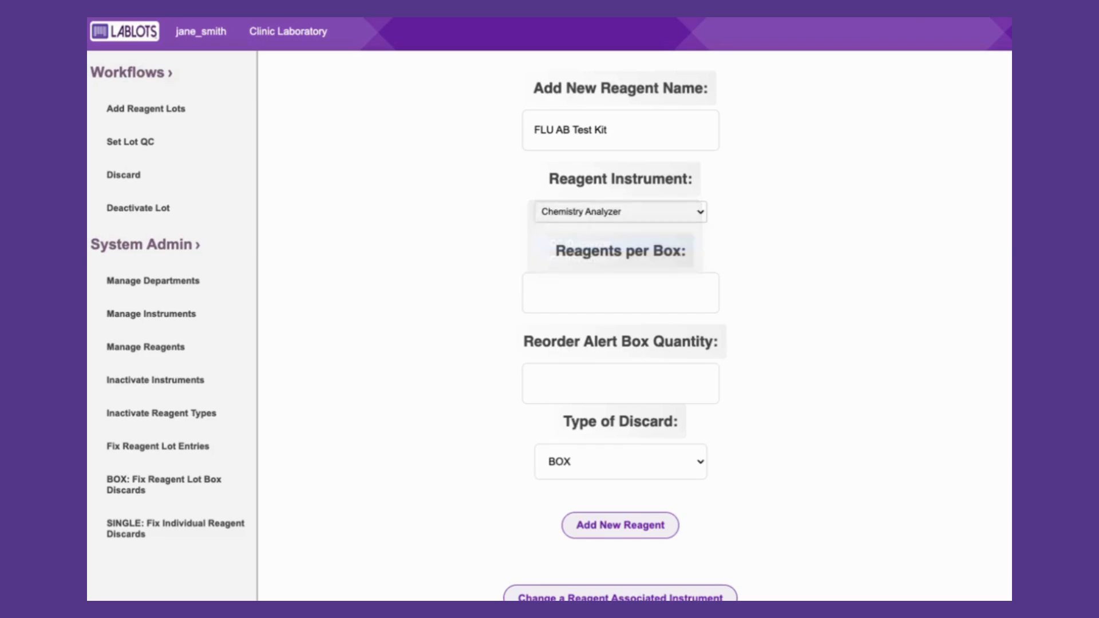
Set the new reagent to 20 reagents per box with a reorder alert quantity of 5, and open the discard type choices
click(620, 293)
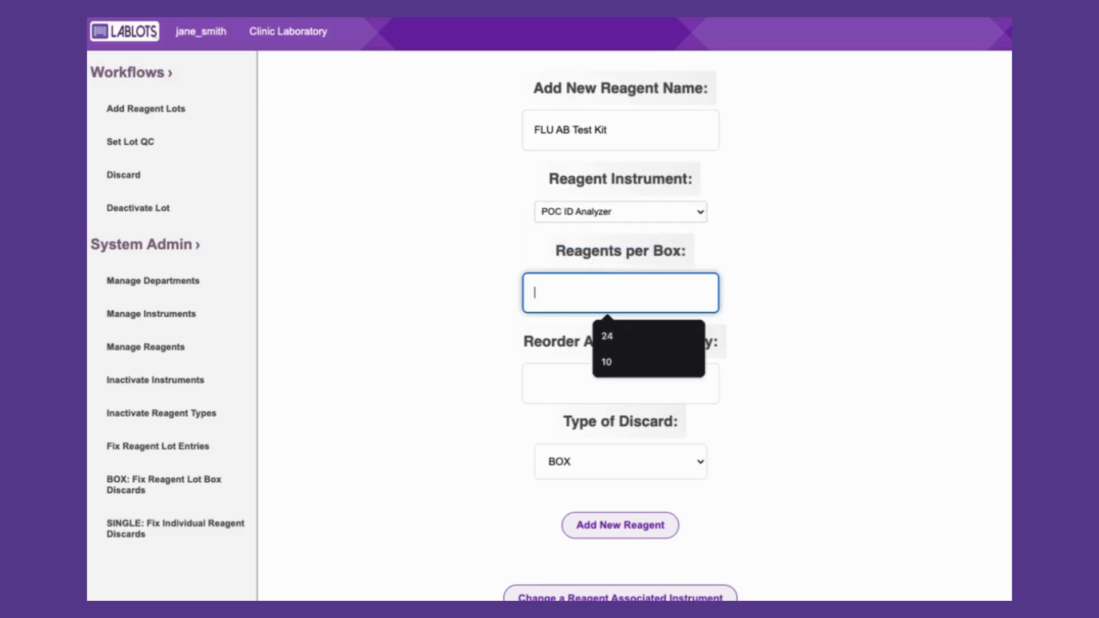
text(20)
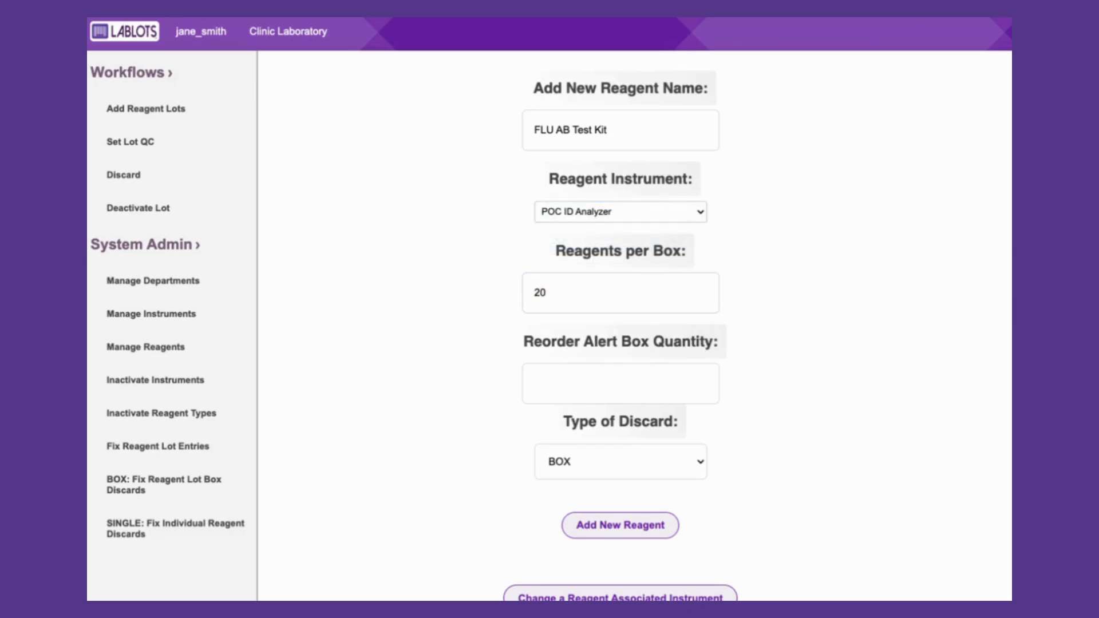
click(620, 383)
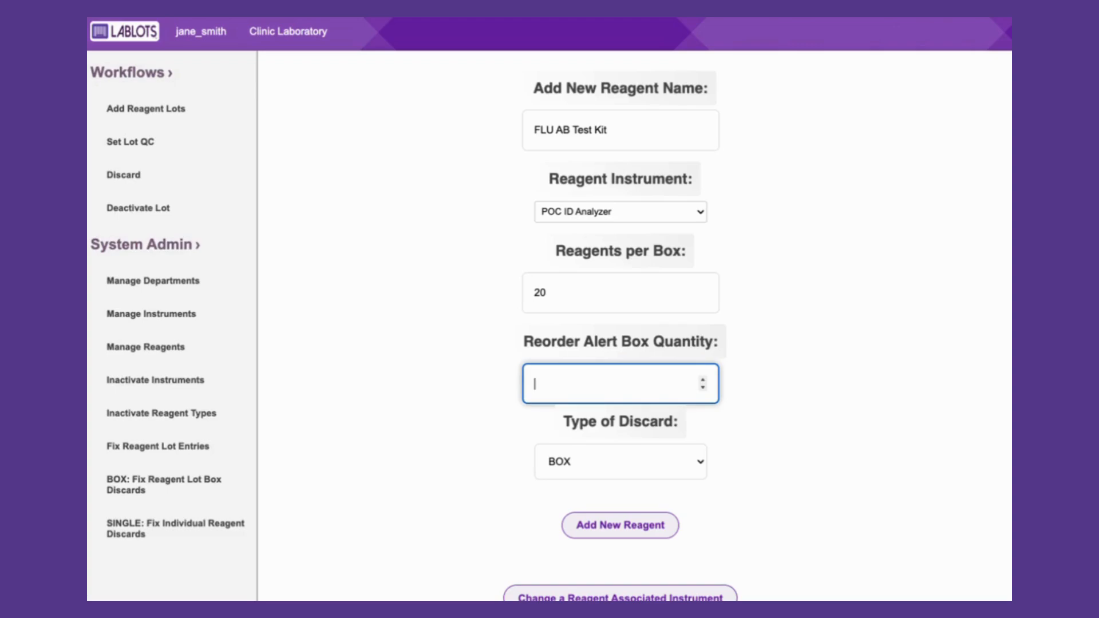
text(5)
key(Tab)
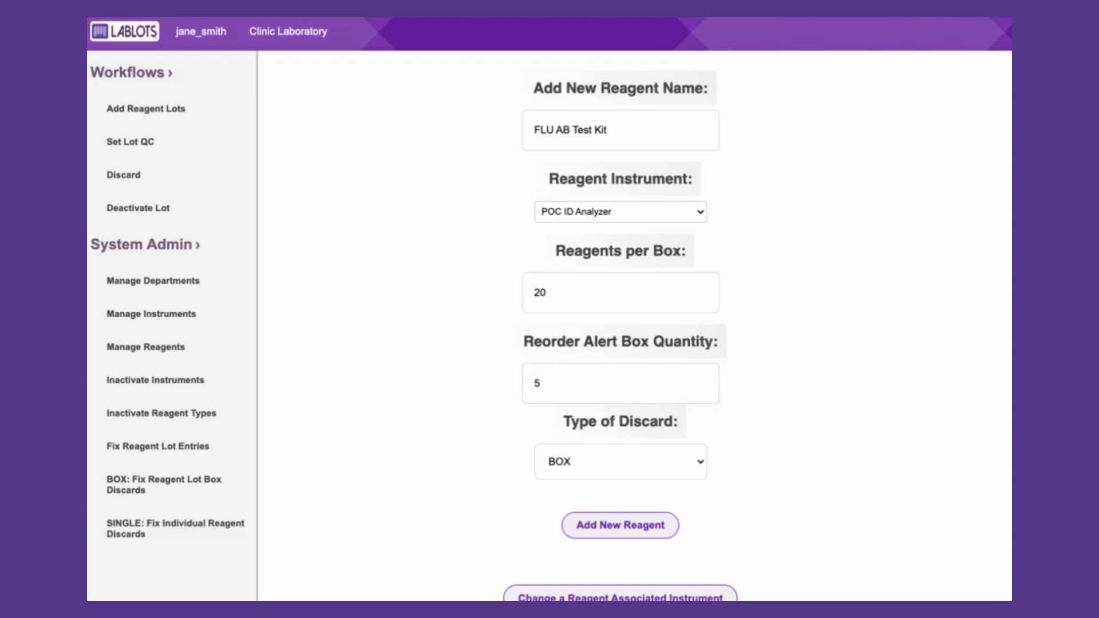
click(620, 461)
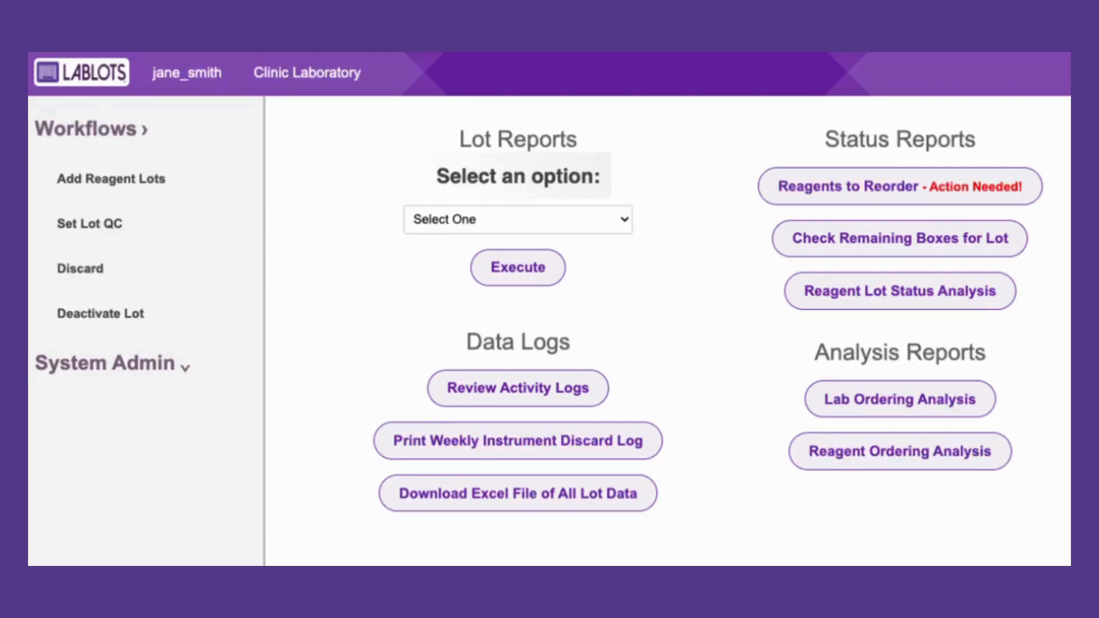
Filter the reagents for adding lots by the POC RSV Analyzer and open the lot entry for the RSV Test Kit
click(111, 179)
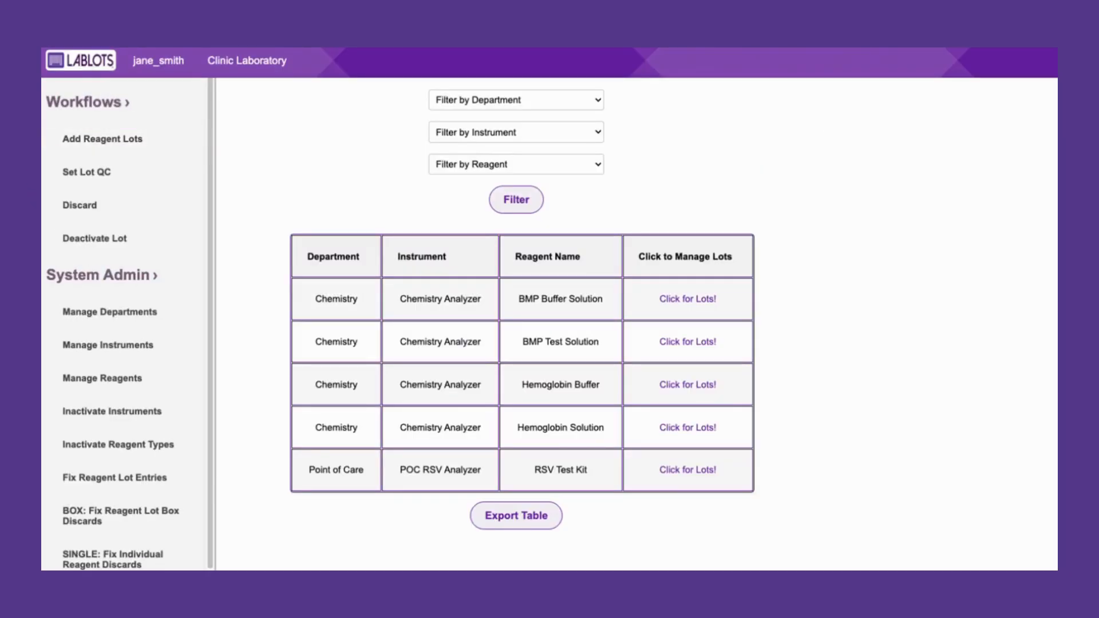
click(516, 132)
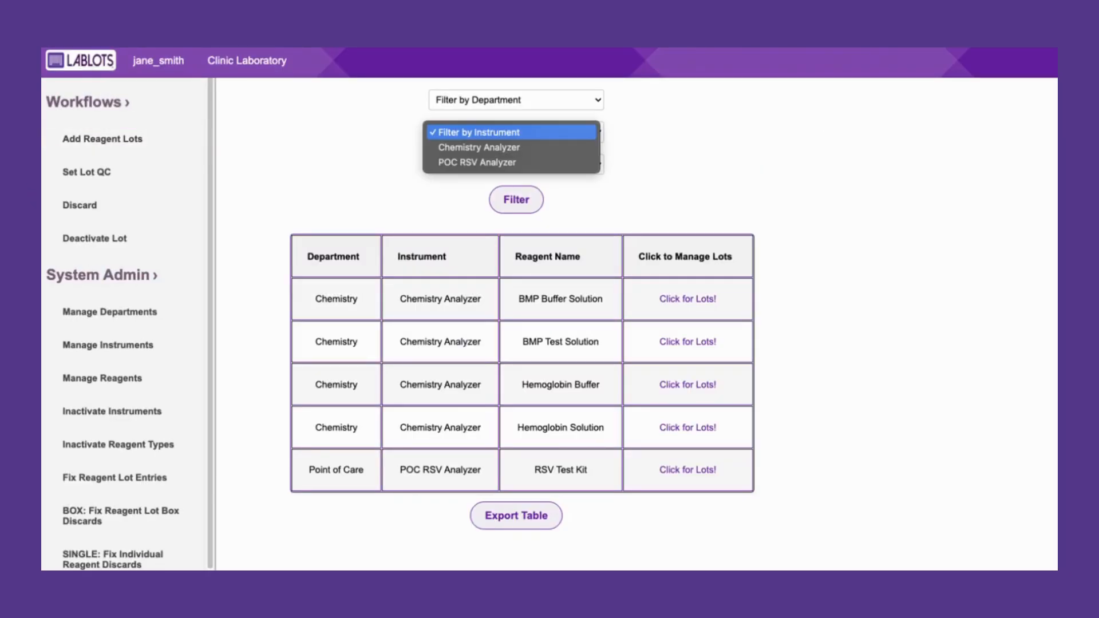
click(477, 163)
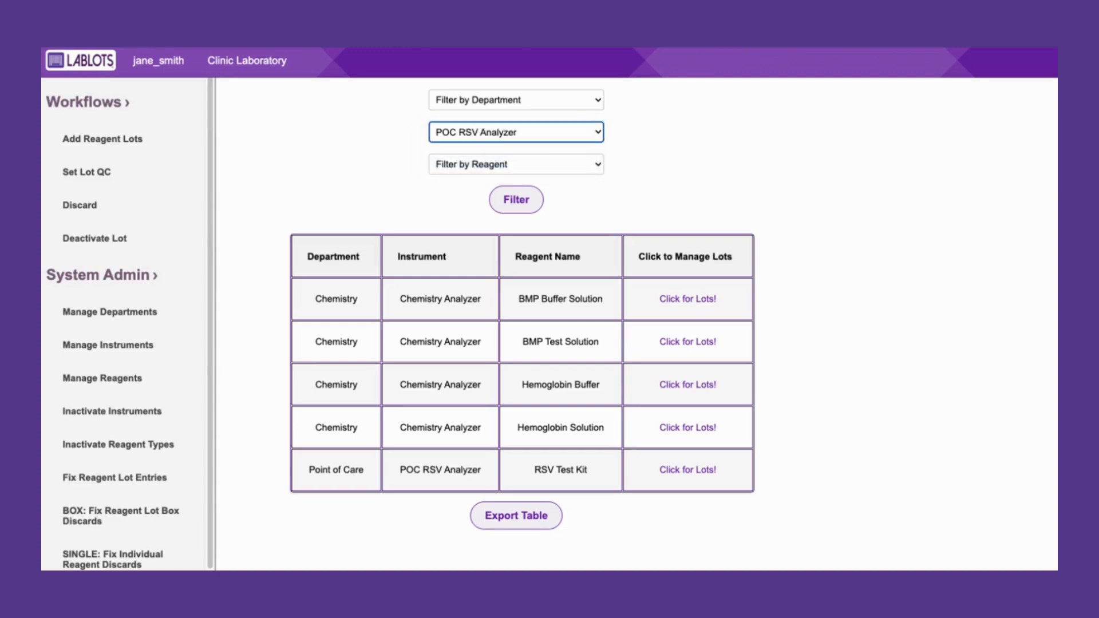
click(516, 199)
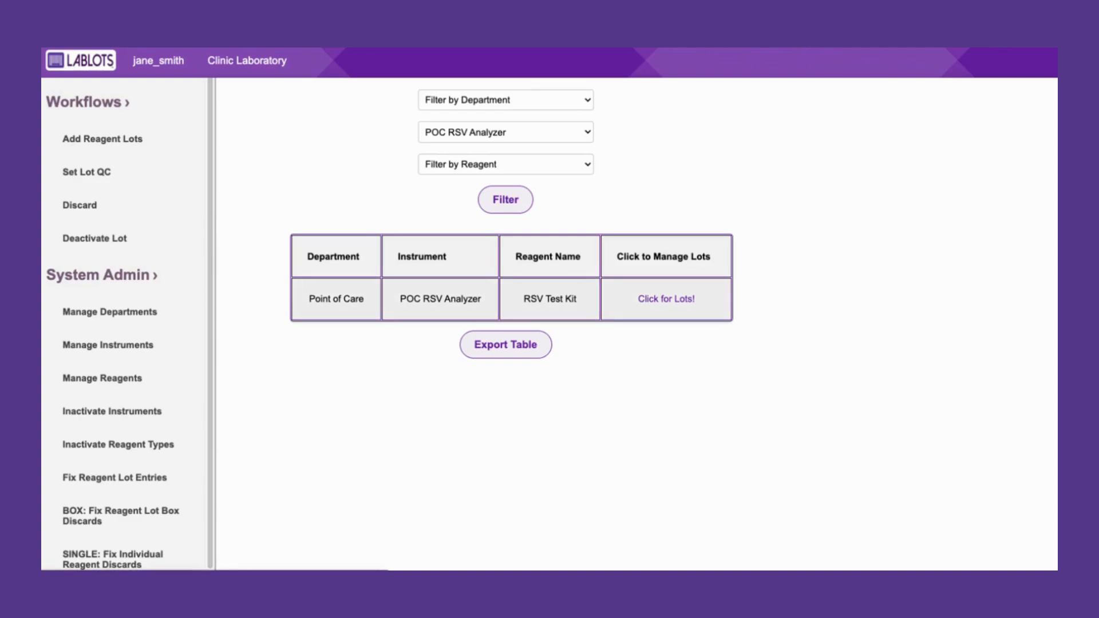
click(667, 299)
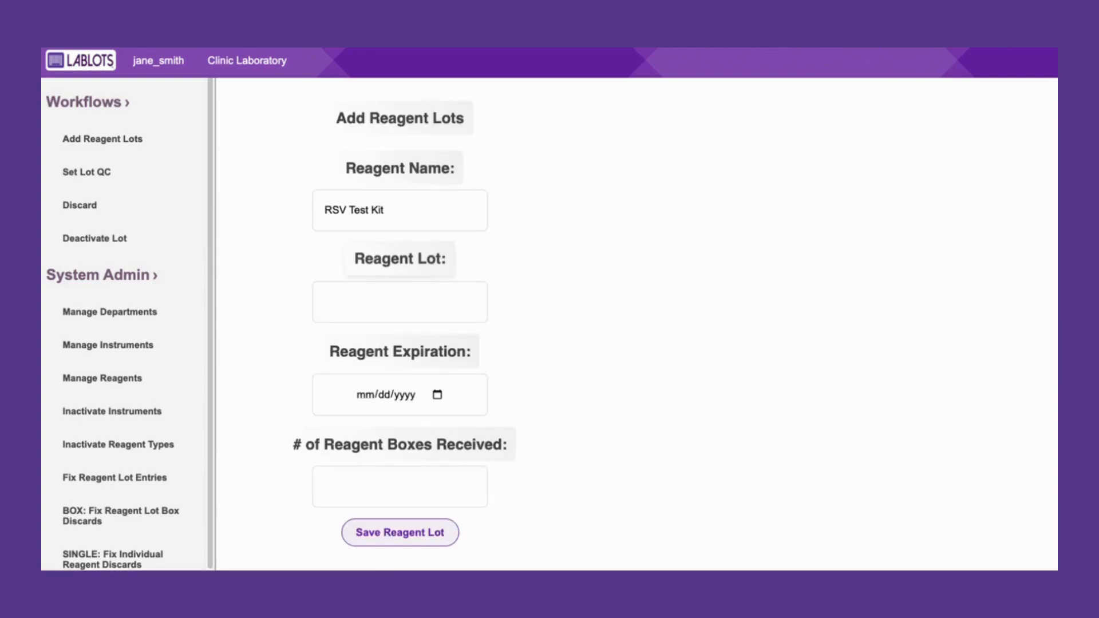
Fill in the RSV Test Kit lot with lot TST12345RSV, expiration 07/31/2025 and 4 boxes received
click(399, 302)
text(TST12345RSV)
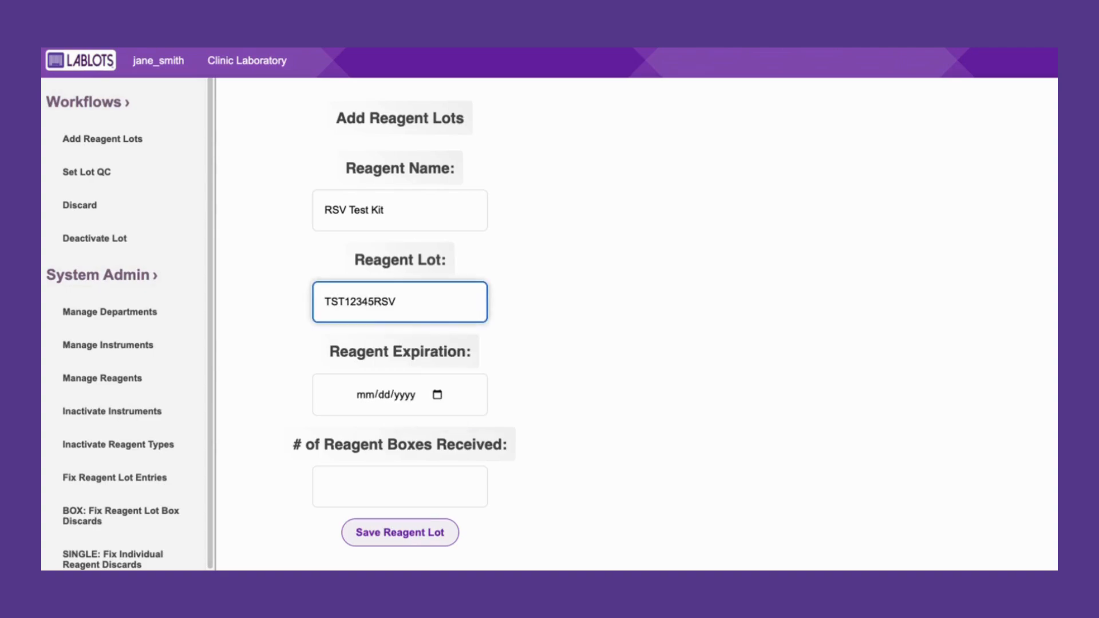
click(438, 395)
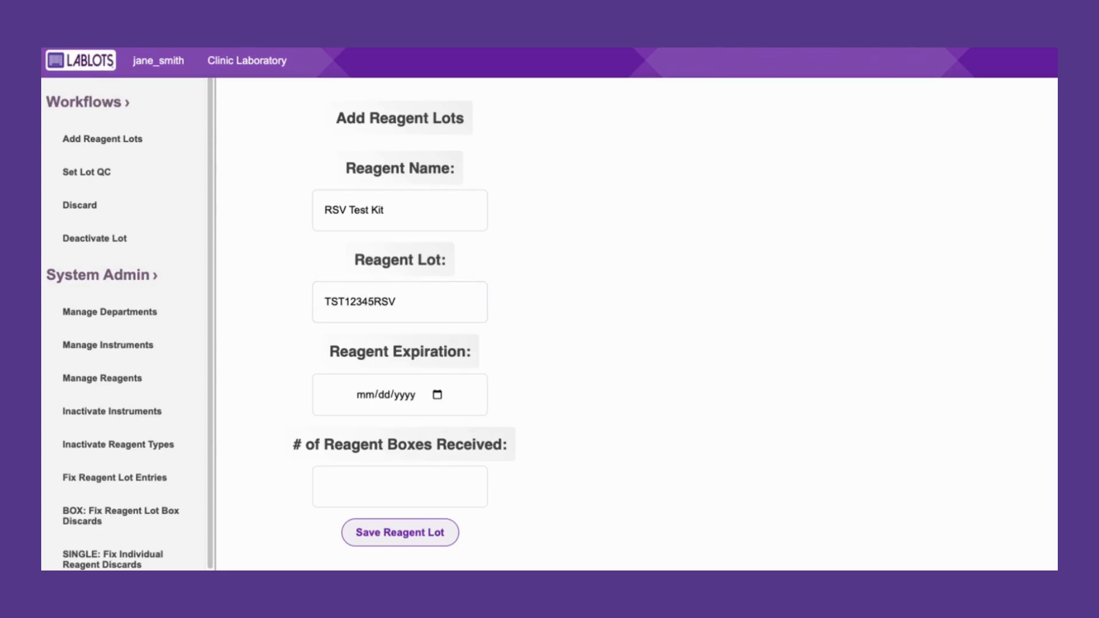
click(424, 429)
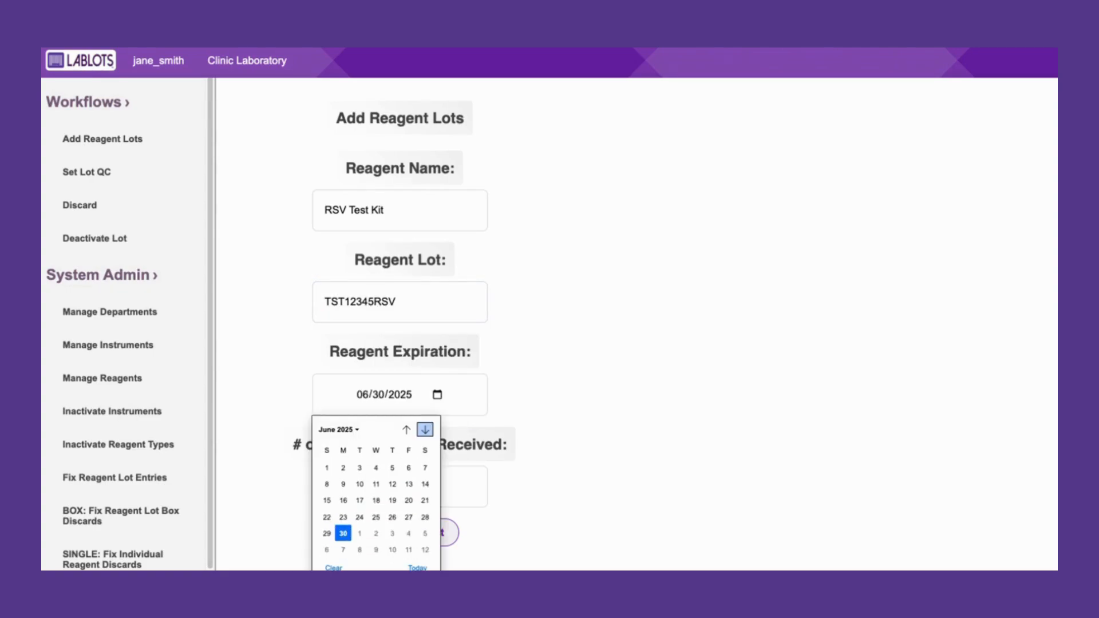
click(425, 429)
click(392, 533)
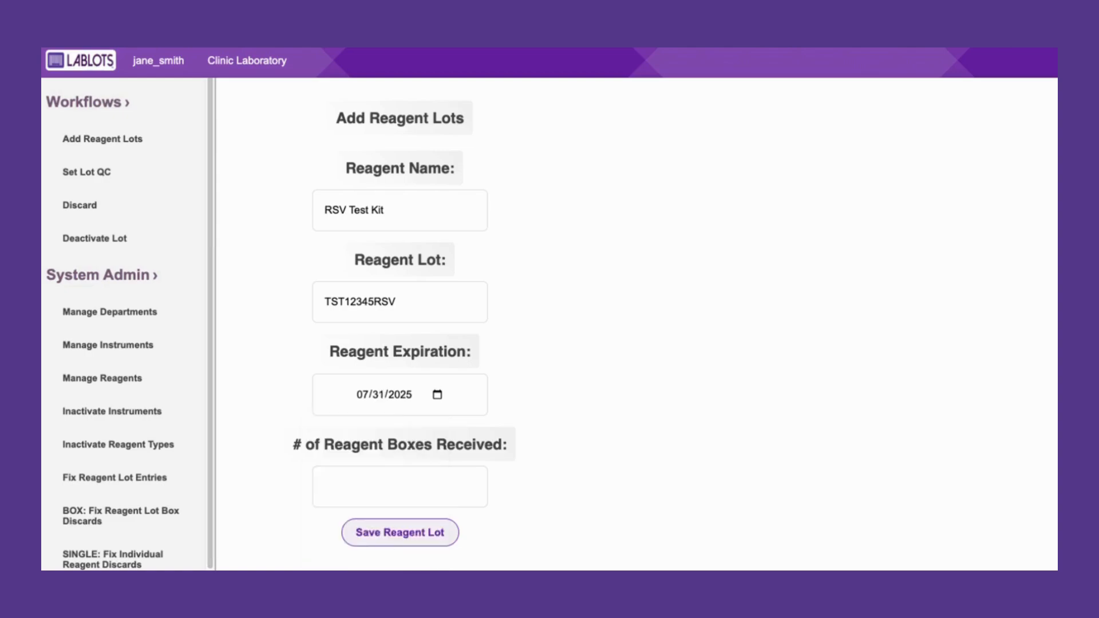
click(399, 487)
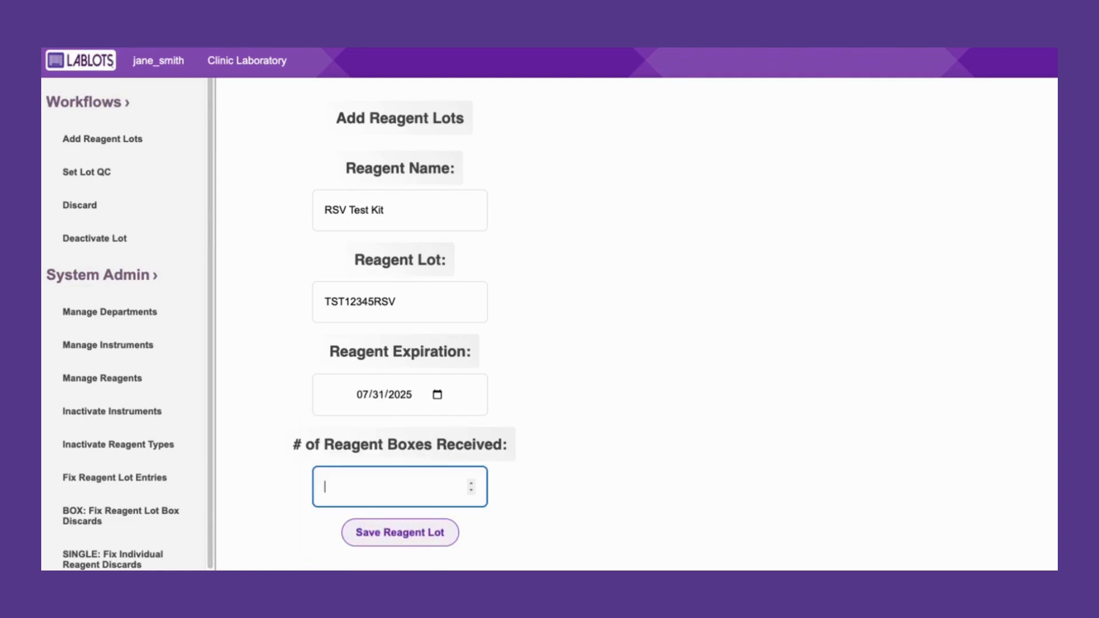
text(4)
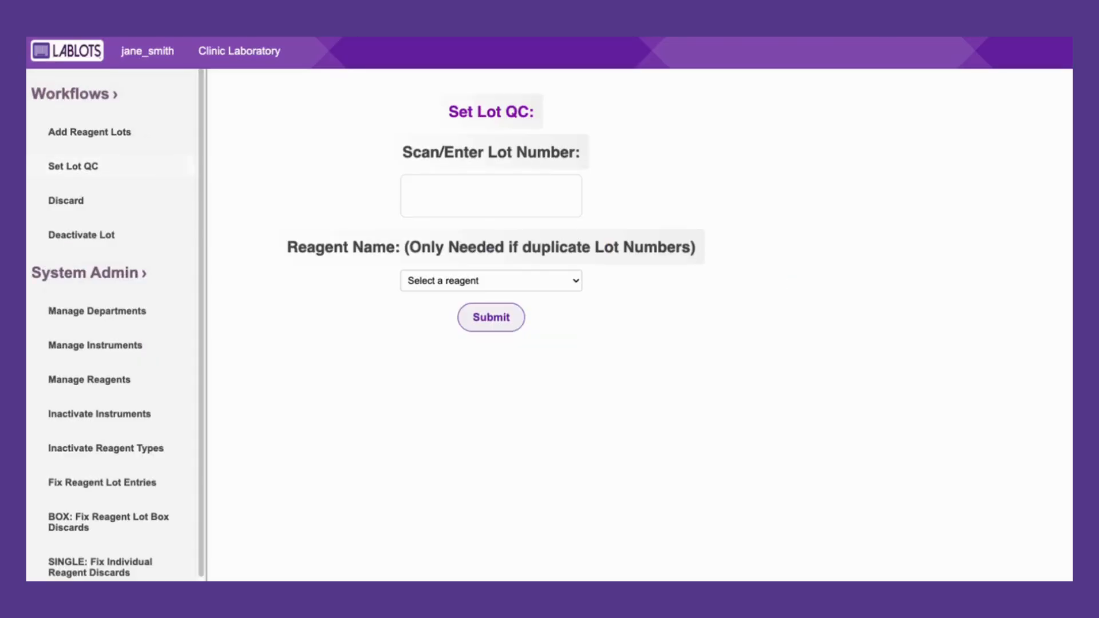
Submit lot number TST12345RSV for setting the lot QC
click(491, 195)
text(TST12345RSV)
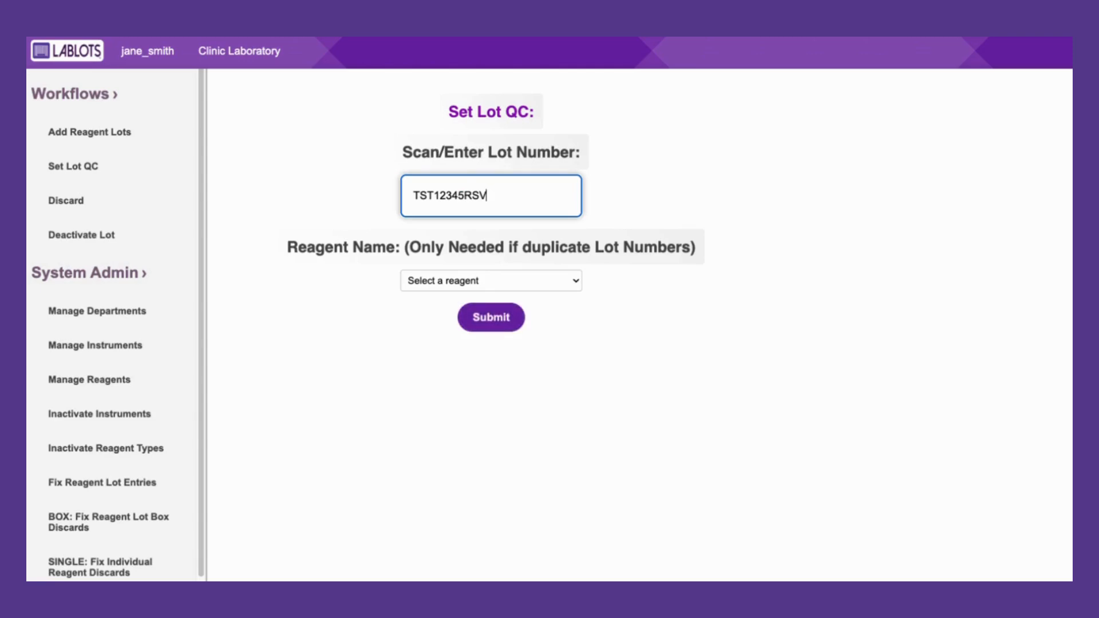
key(Return)
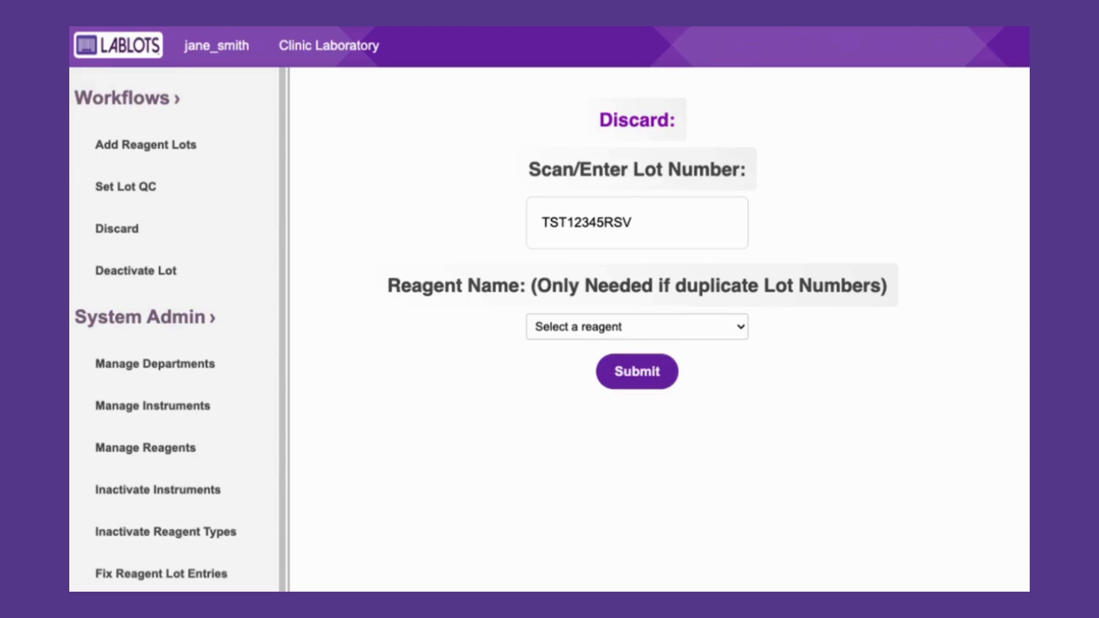
Submit the discard for lot TST12345RSV and refresh the page
key(Return)
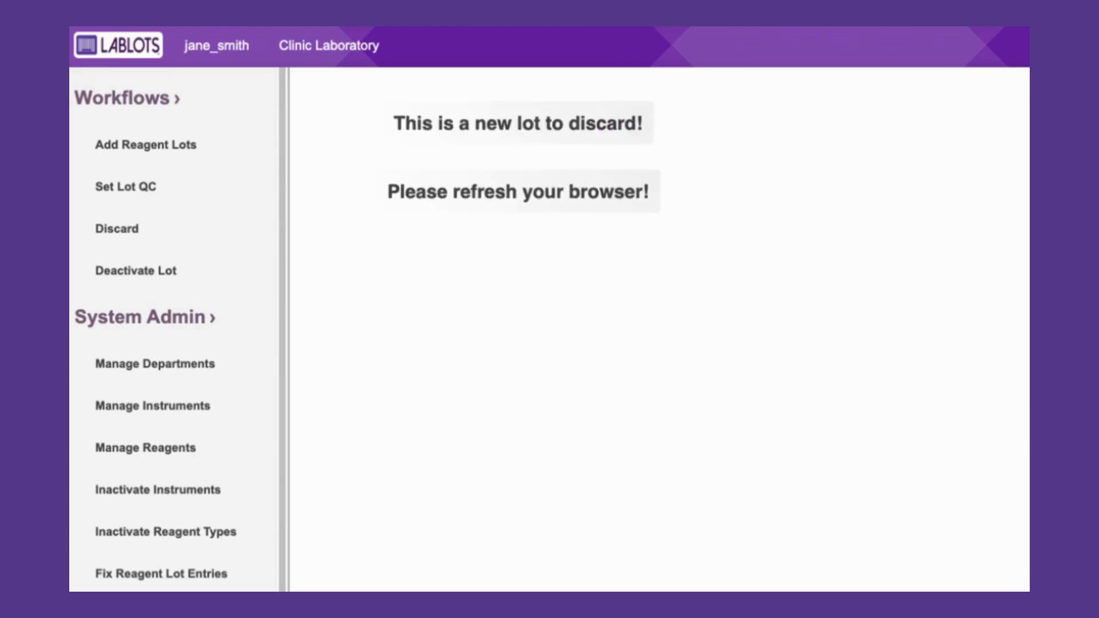
key(super+r)
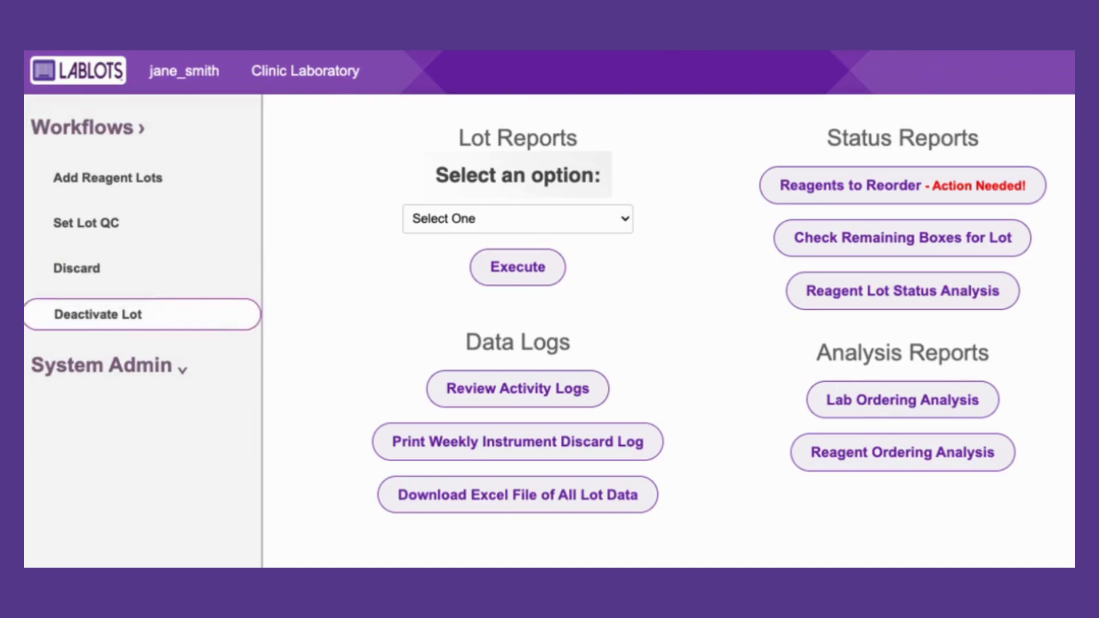
Look up lot TSP12345RSV of the RSV Test Kit for deactivation and deactivate it
click(97, 314)
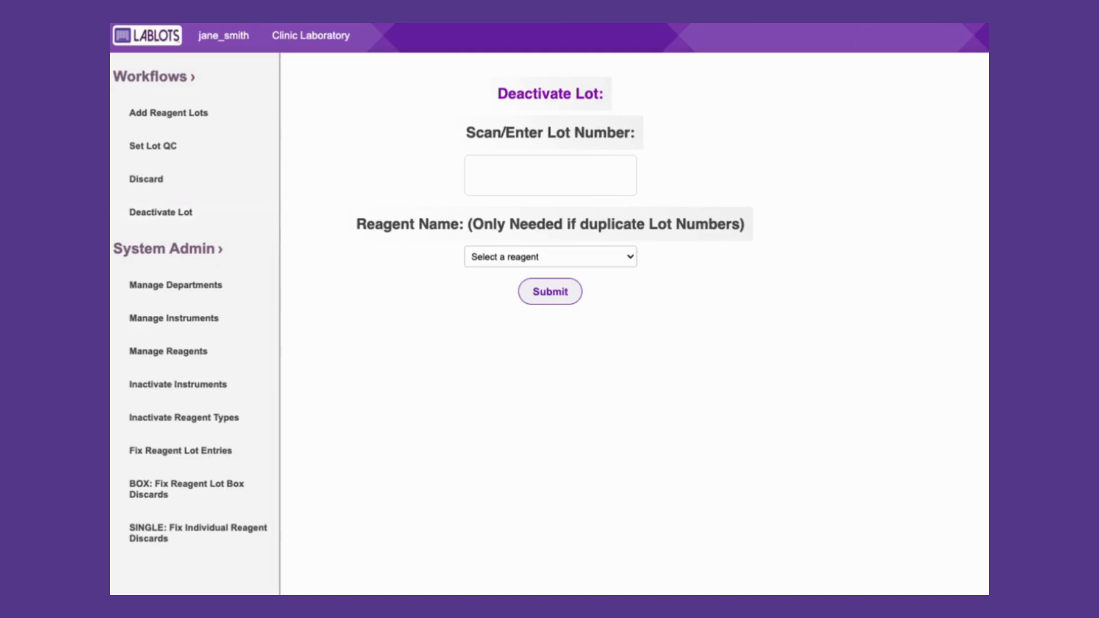
click(550, 175)
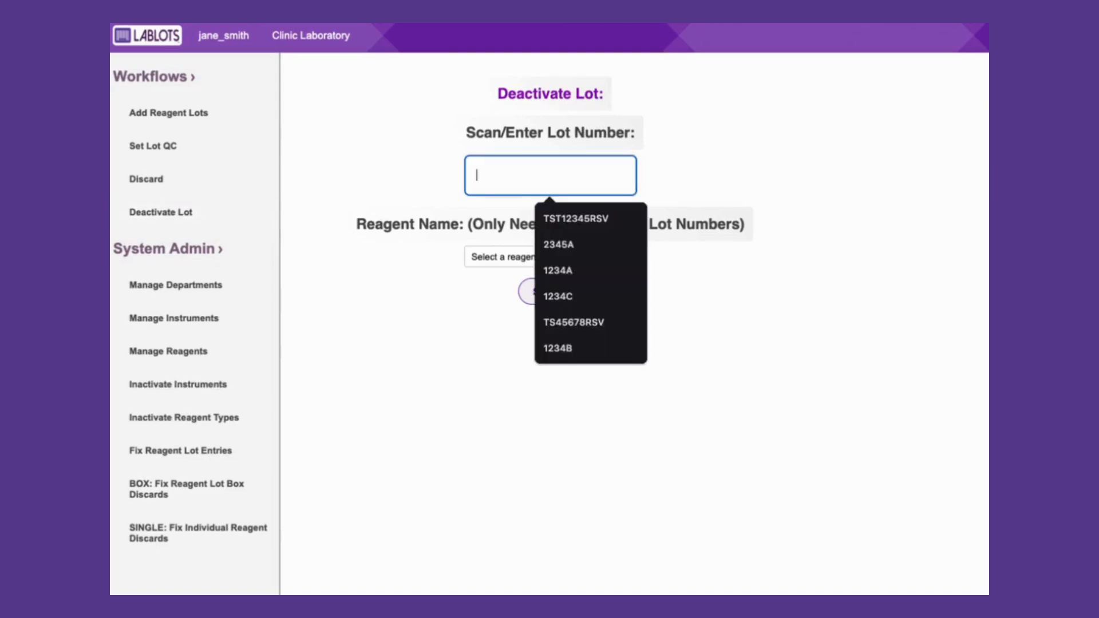
text(TSP12345RSV)
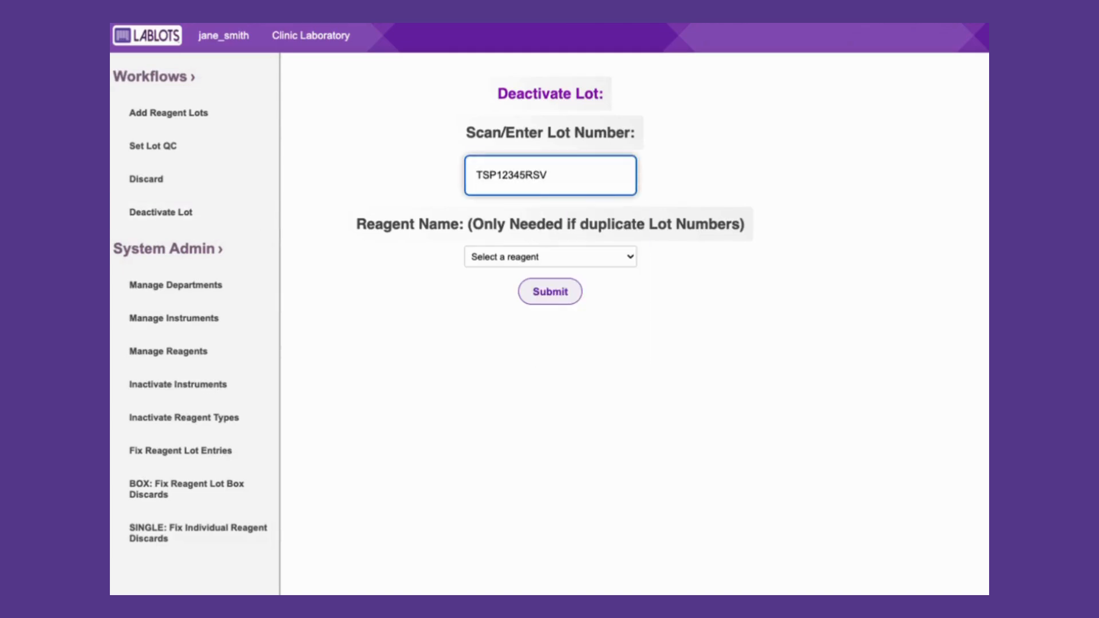
key(BackSpace)
click(550, 292)
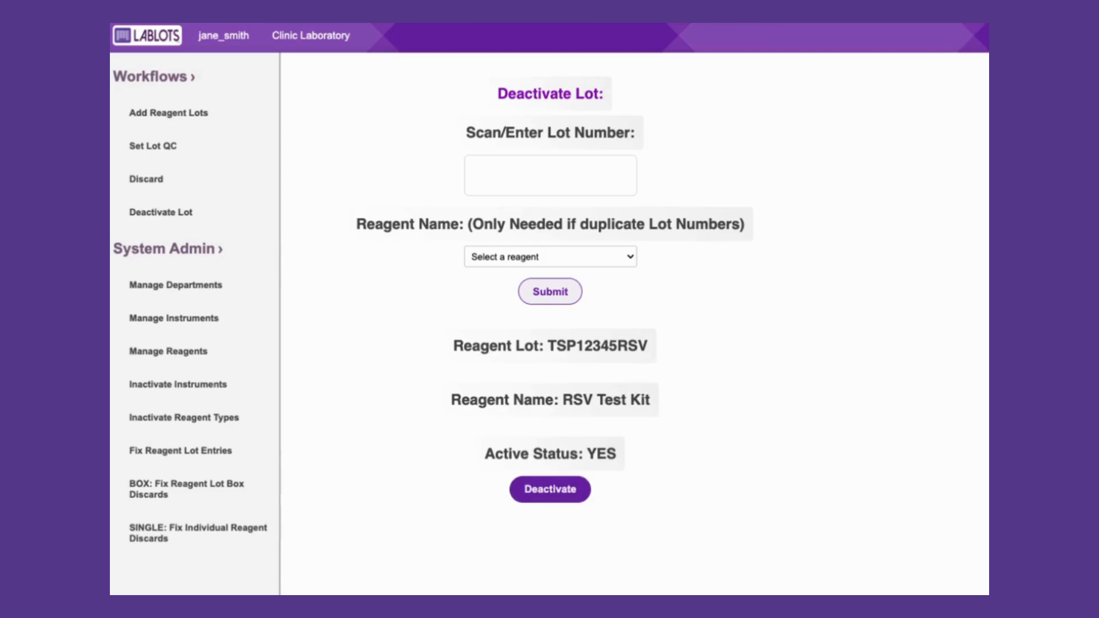
click(550, 489)
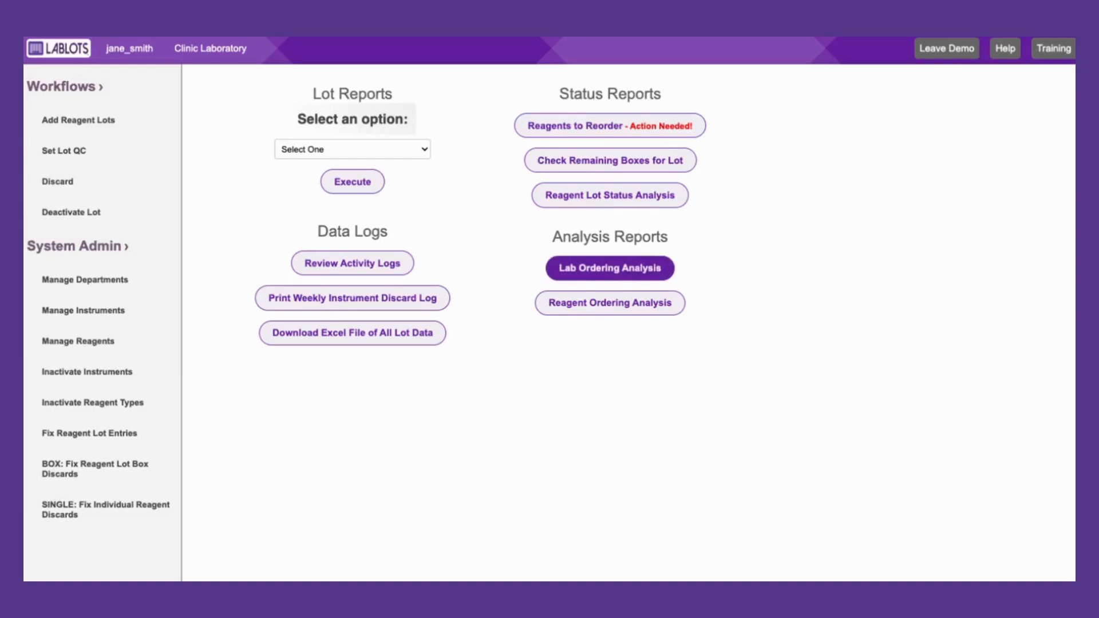
Open the lab ordering analysis and examine the monthly bars in its average received, 12-month total and percent difference charts
click(609, 268)
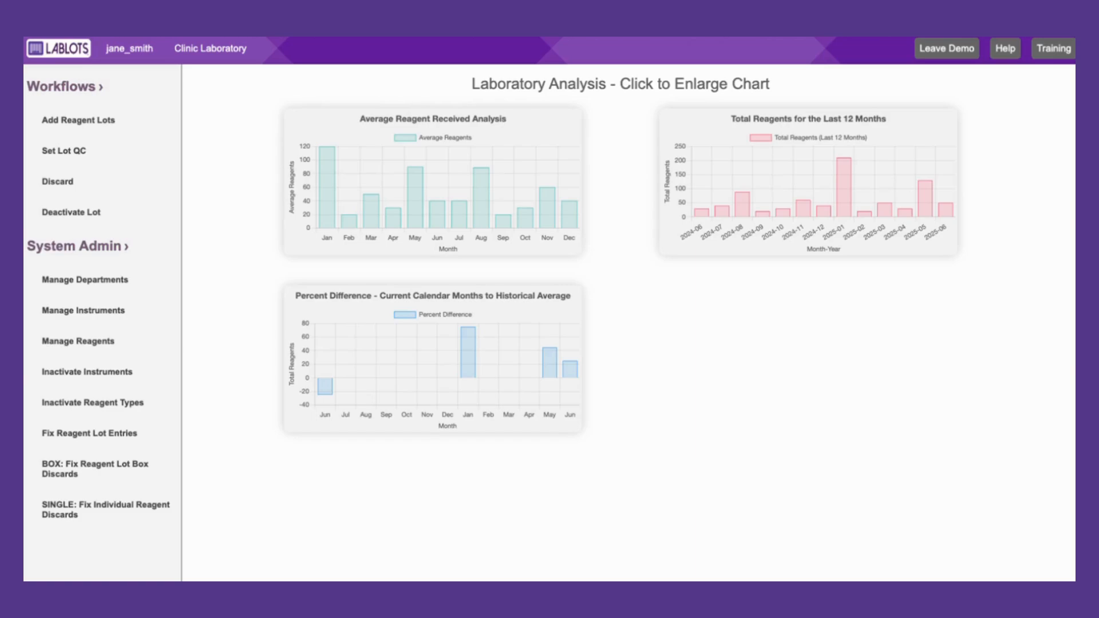
mouse_move(482, 219)
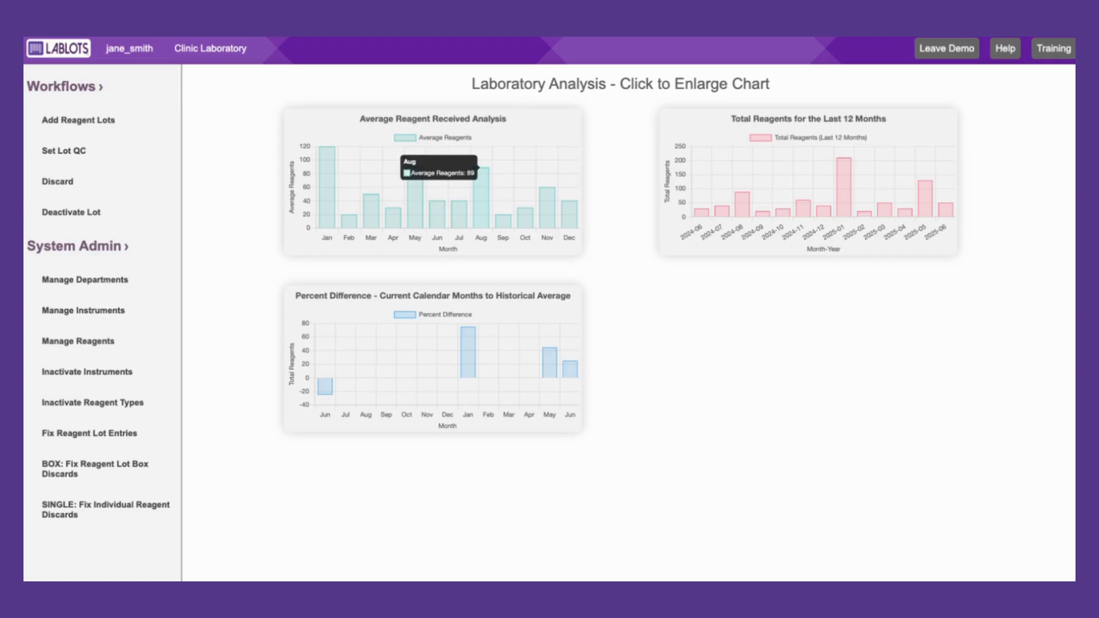
mouse_move(547, 198)
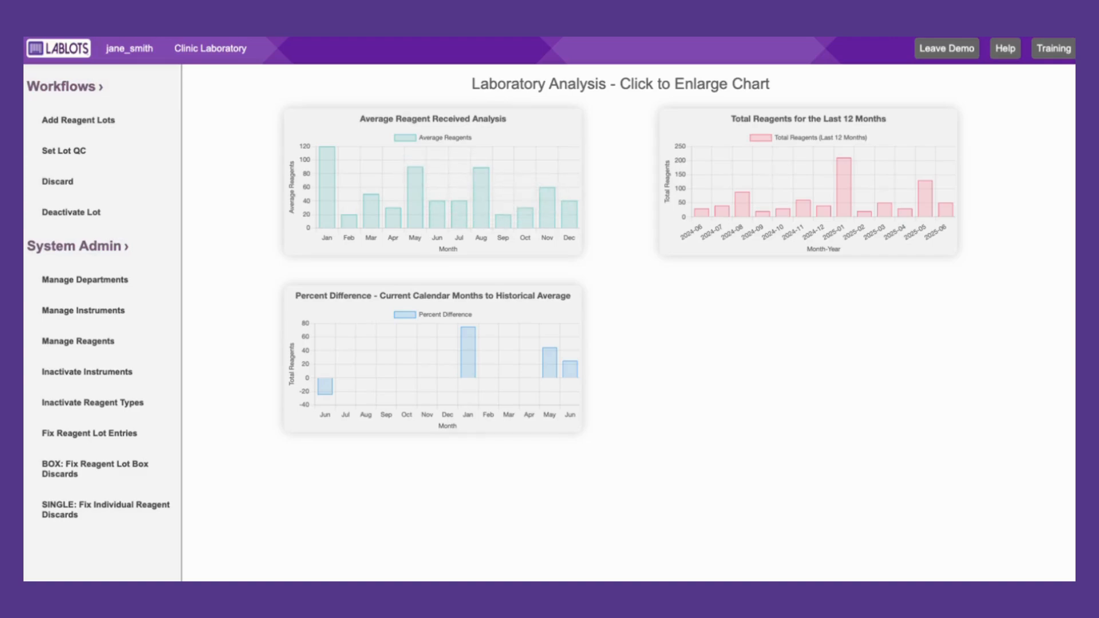
mouse_move(742, 198)
mouse_move(843, 166)
mouse_move(925, 195)
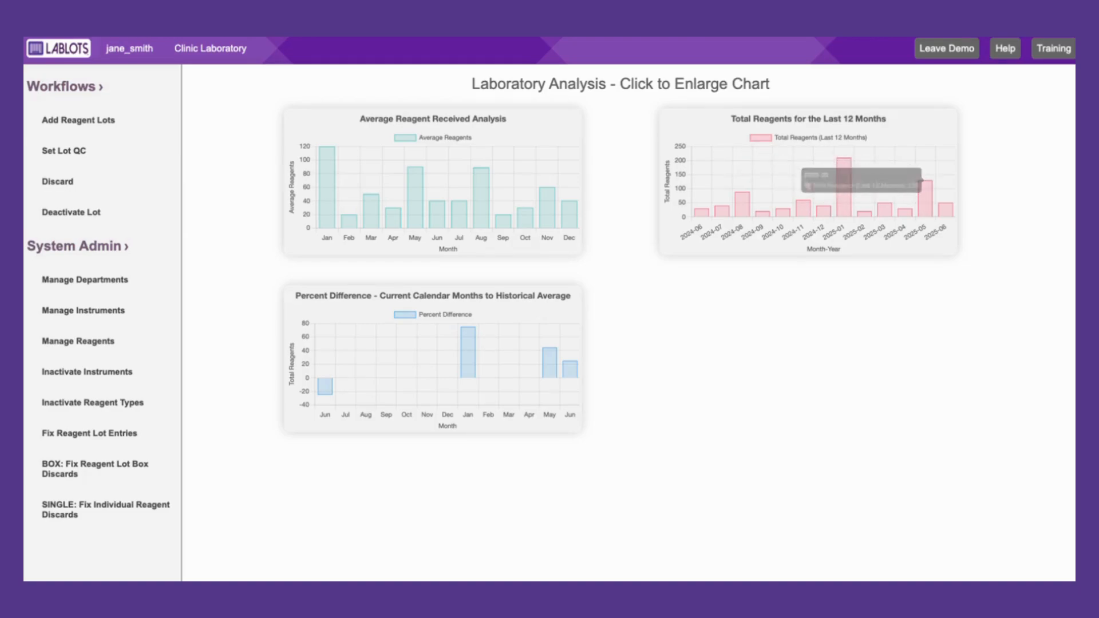
mouse_move(468, 346)
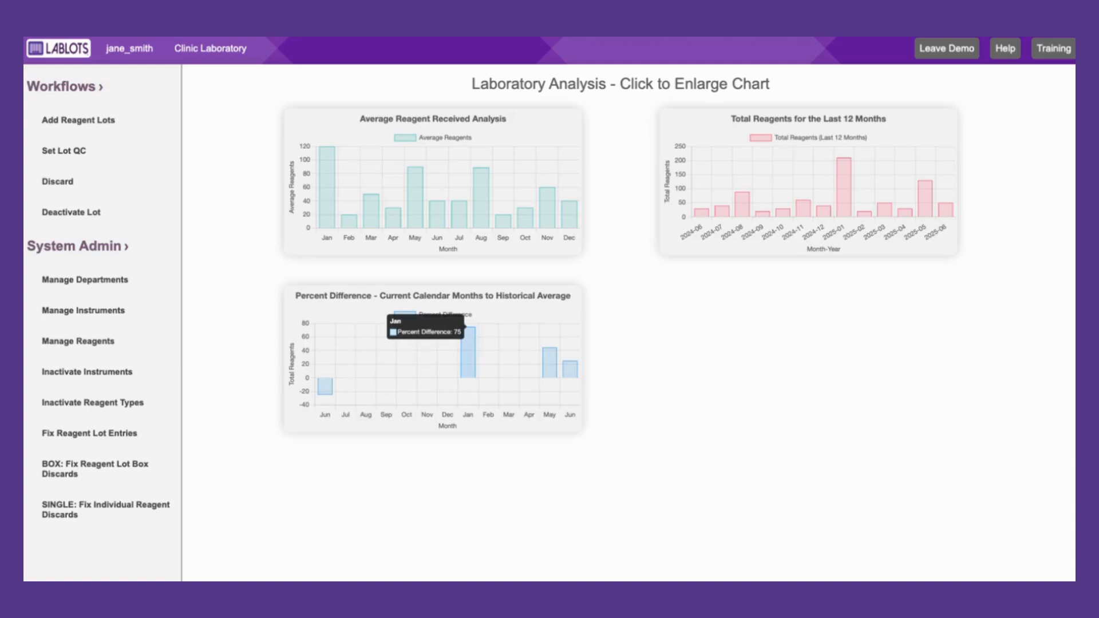
mouse_move(550, 358)
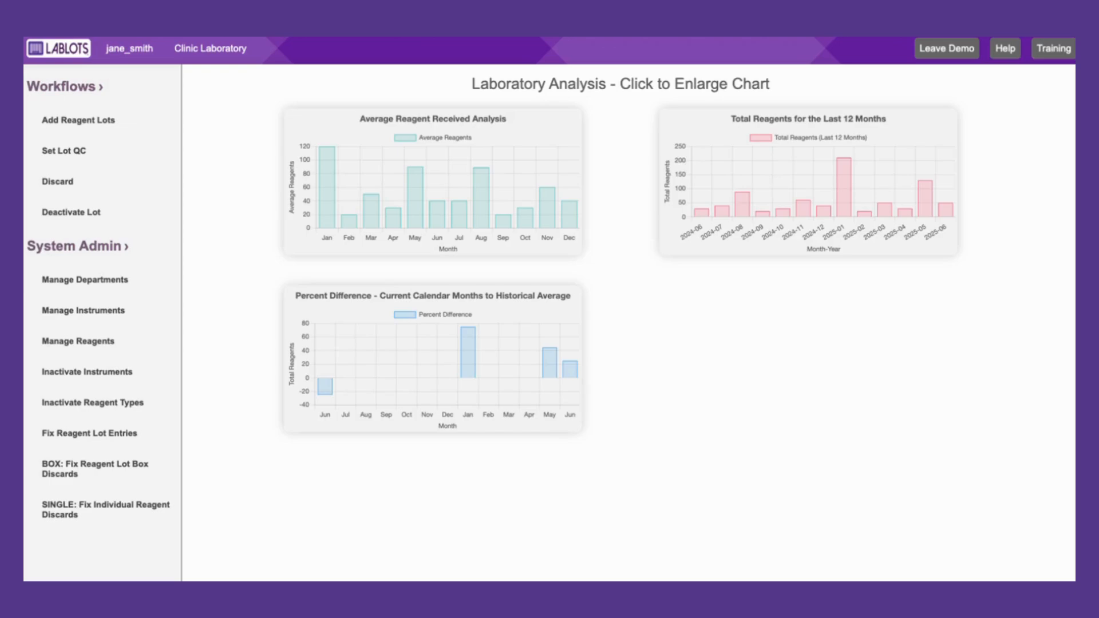
Enlarge the Total Reagents for the Last 12 Months chart and inspect its 2025-01 bar
click(808, 182)
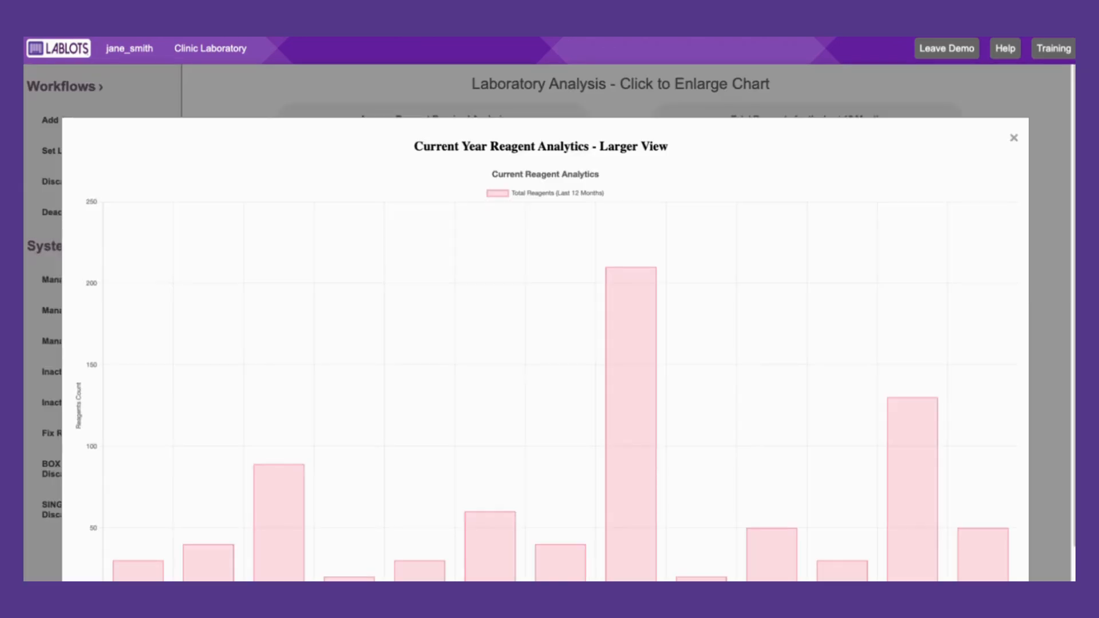
scroll(545, 321, down, 2)
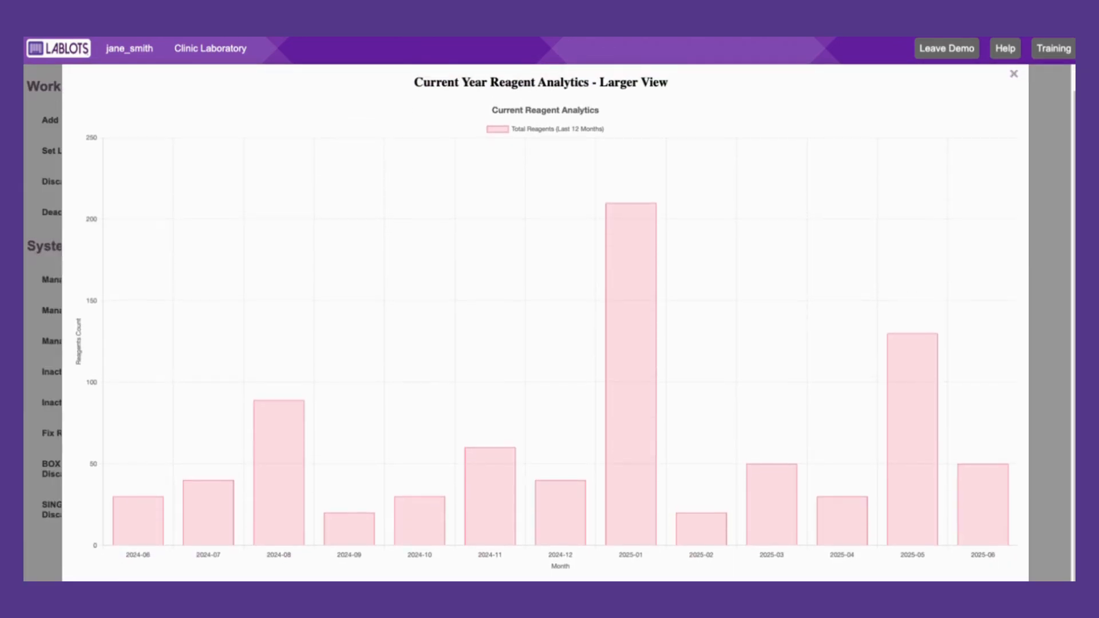
mouse_move(631, 228)
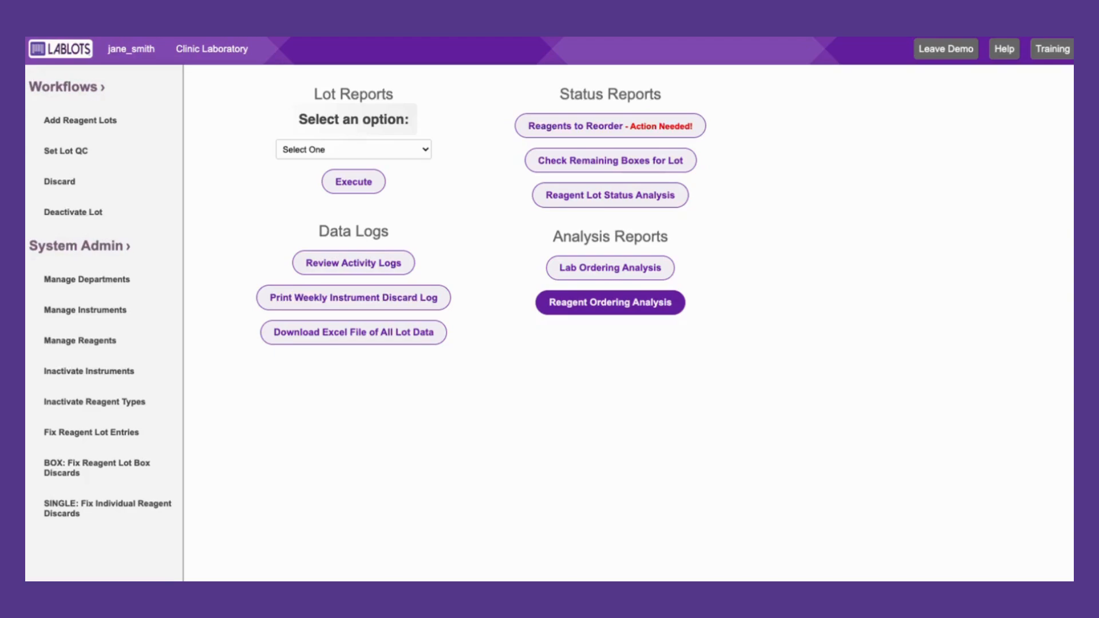
Open the reagent ordering analysis and filter it by RSV Test Kit
click(610, 303)
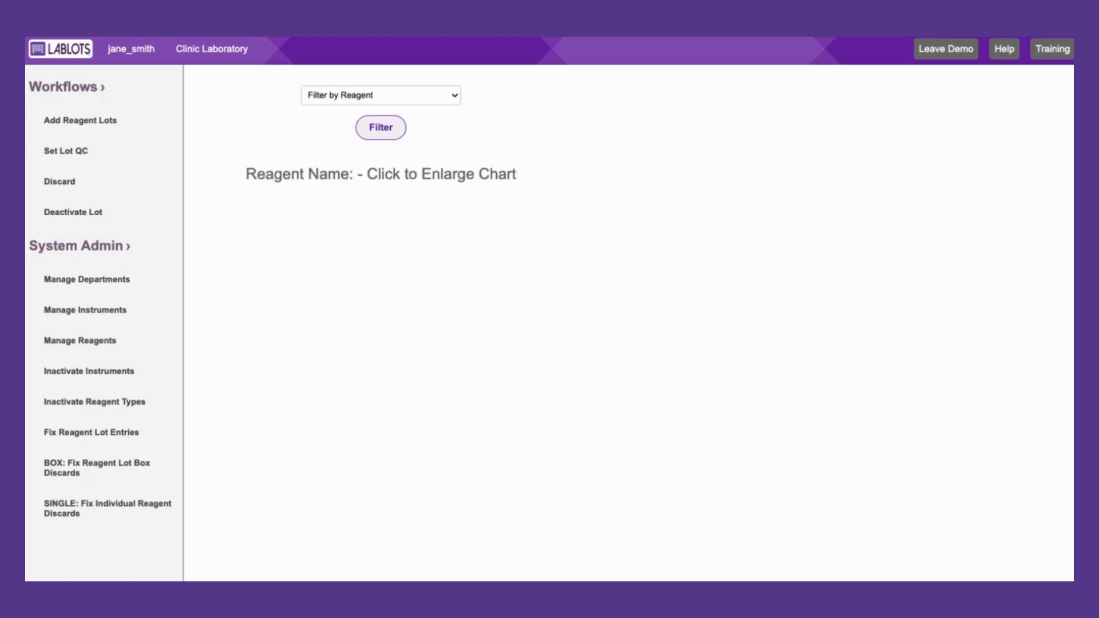
click(381, 95)
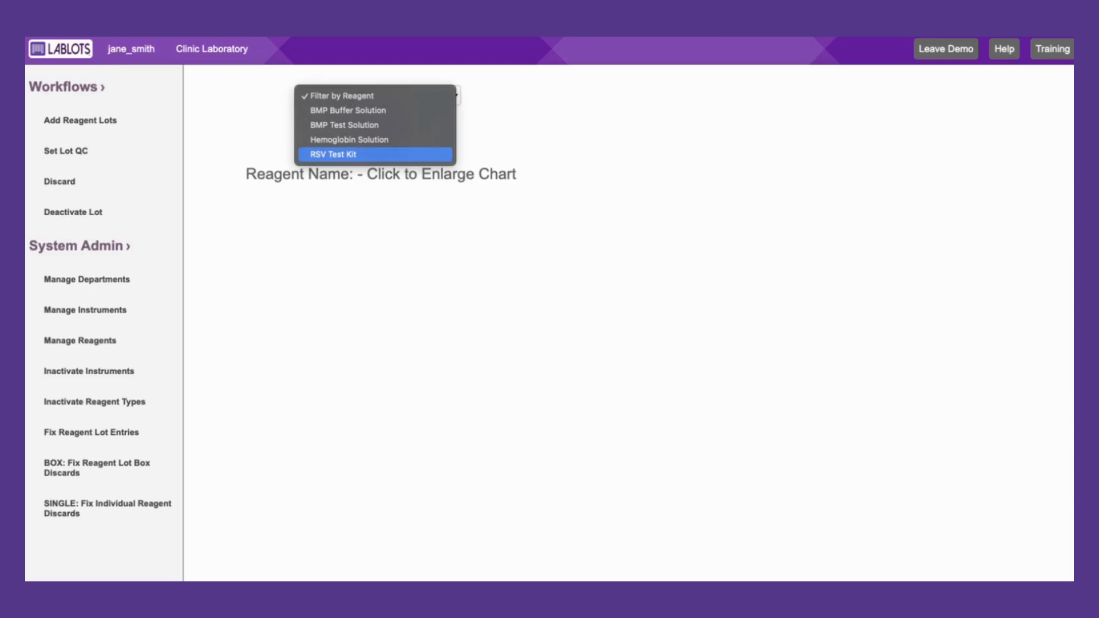
click(343, 154)
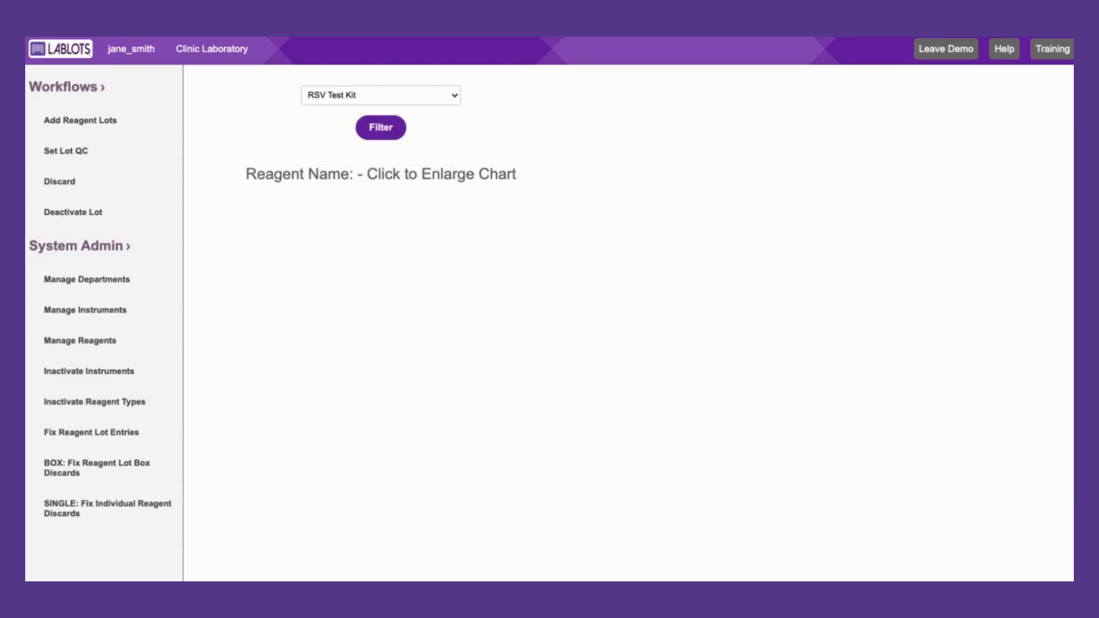
click(381, 127)
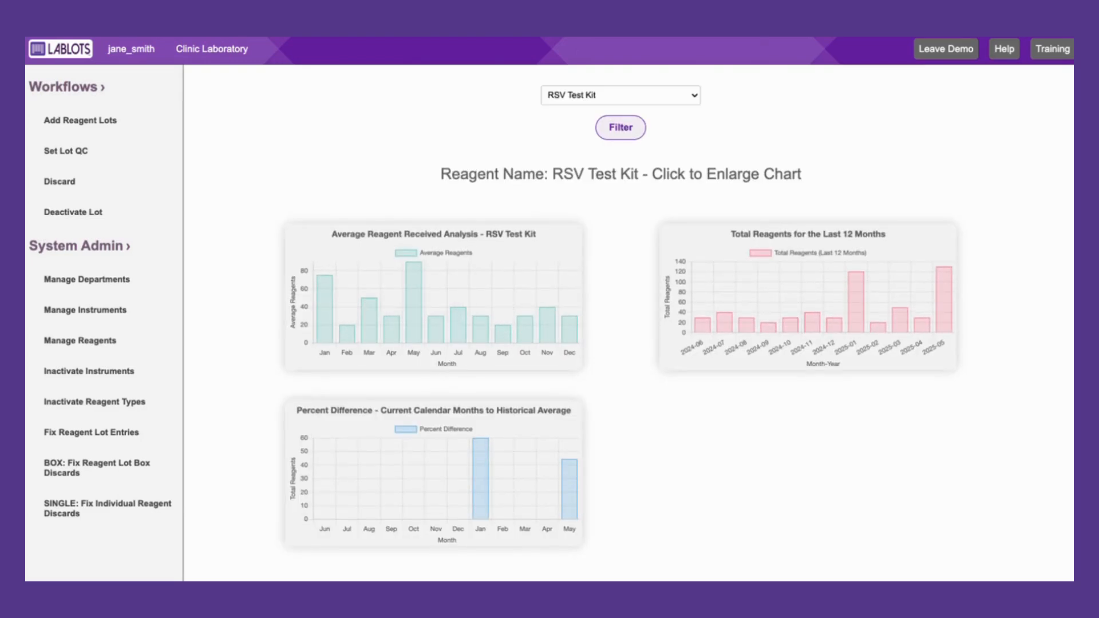
Inspect the May bars in the three RSV Test Kit charts and enlarge the Average Reagent Received Analysis chart
mouse_move(413, 275)
mouse_move(943, 281)
mouse_move(570, 475)
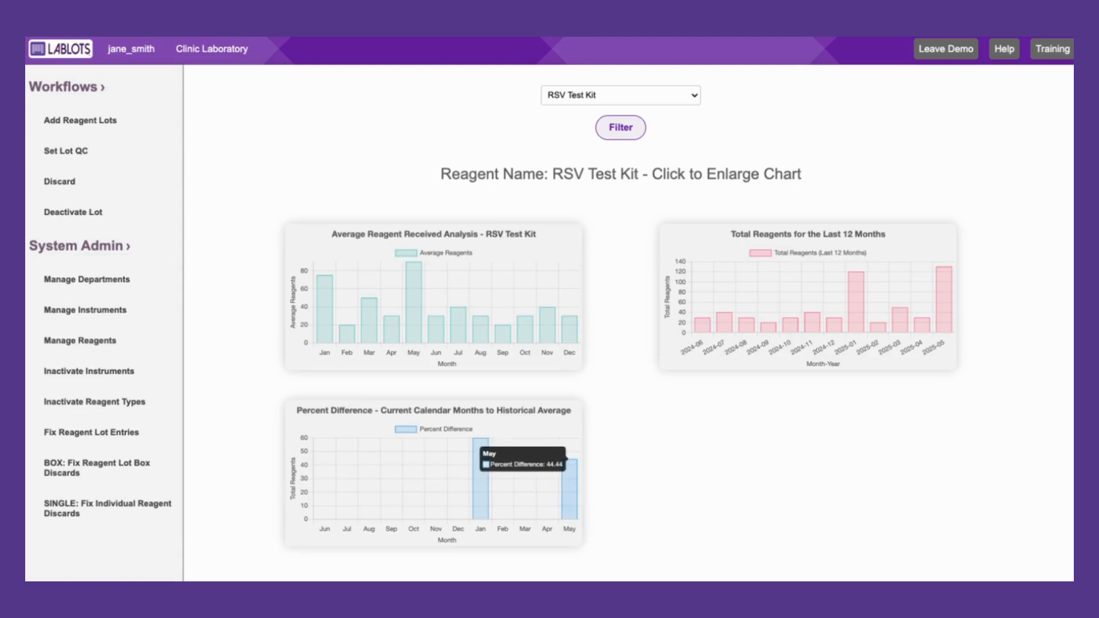
click(446, 292)
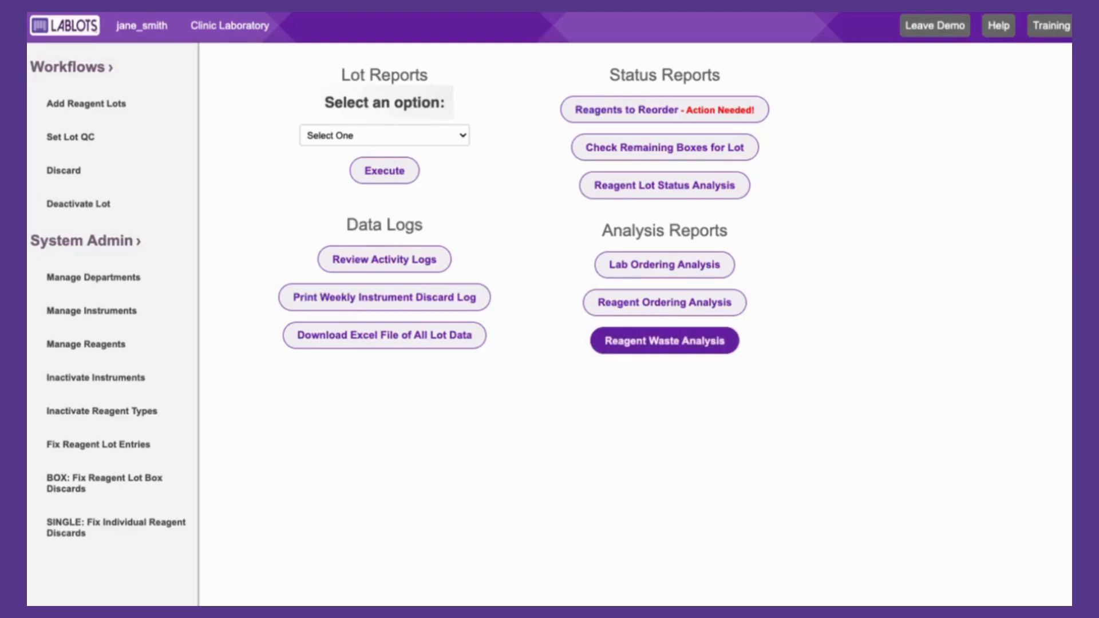
Open the reagent waste analysis and filter the wasted boxes by BMP Buffer Solution
click(664, 341)
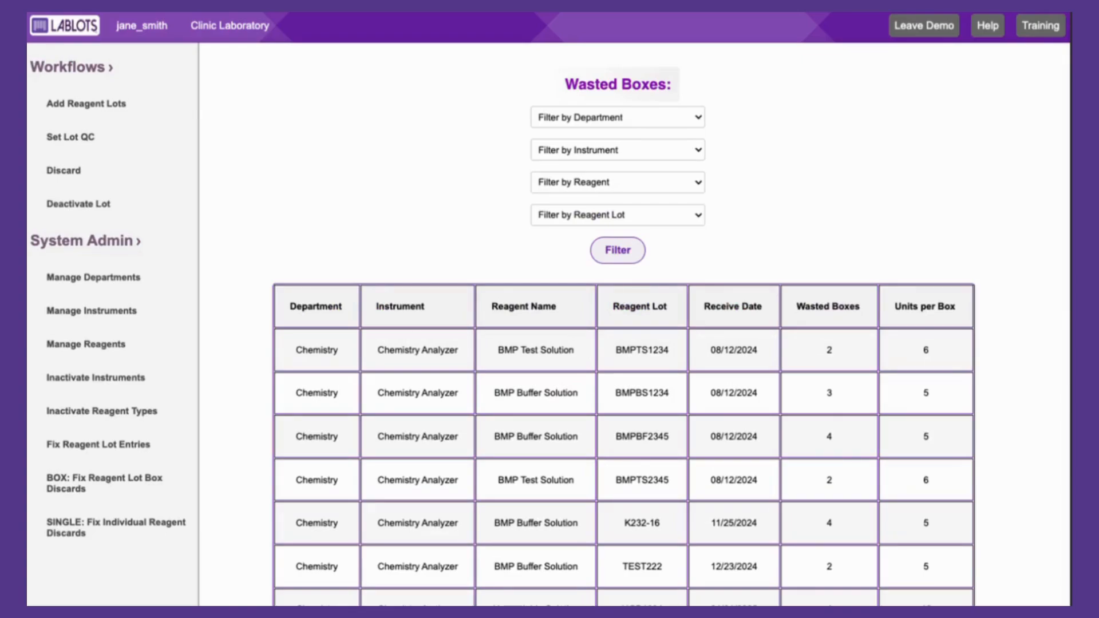
click(618, 182)
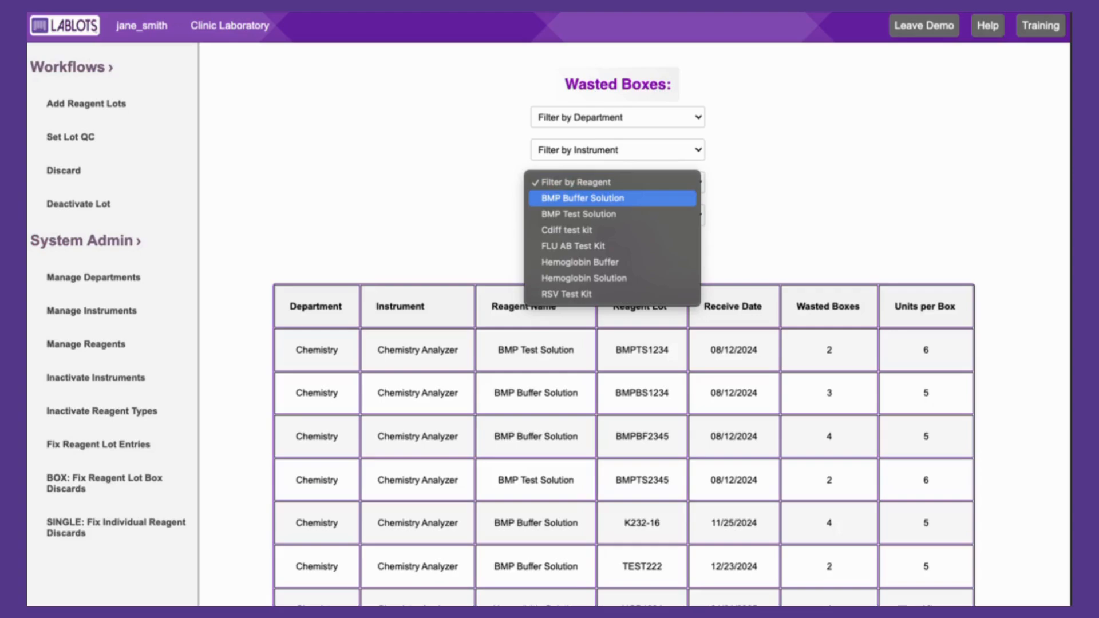
click(612, 198)
click(617, 250)
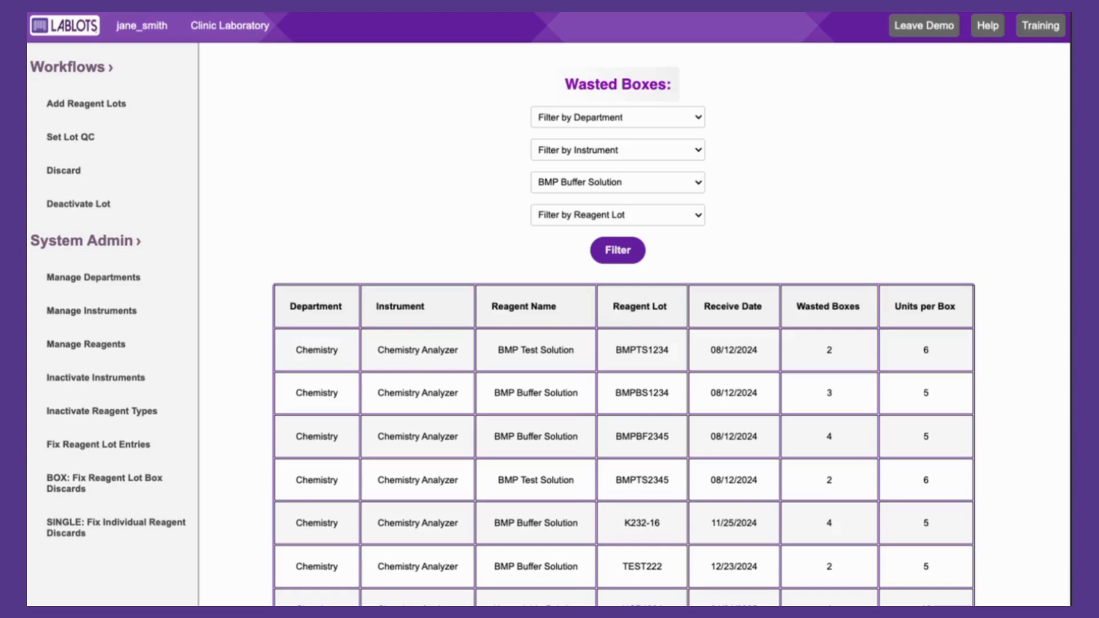
click(618, 250)
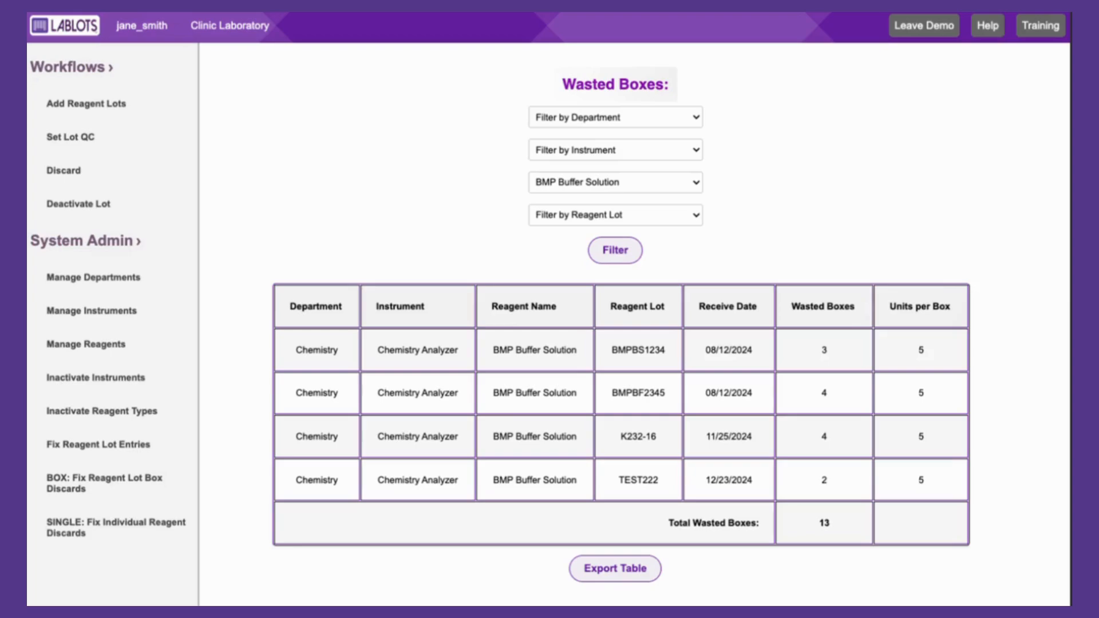
Examine the wasted boxes chart below the table for the 08/2024 and 11/2024 receive dates
scroll(621, 325, down, 7)
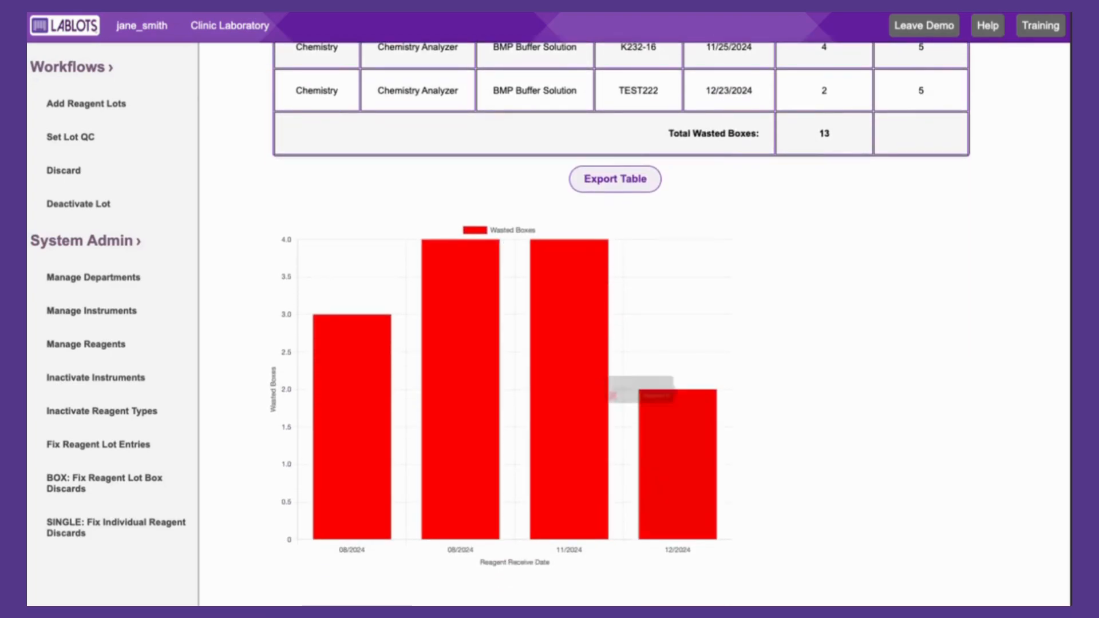
mouse_move(352, 412)
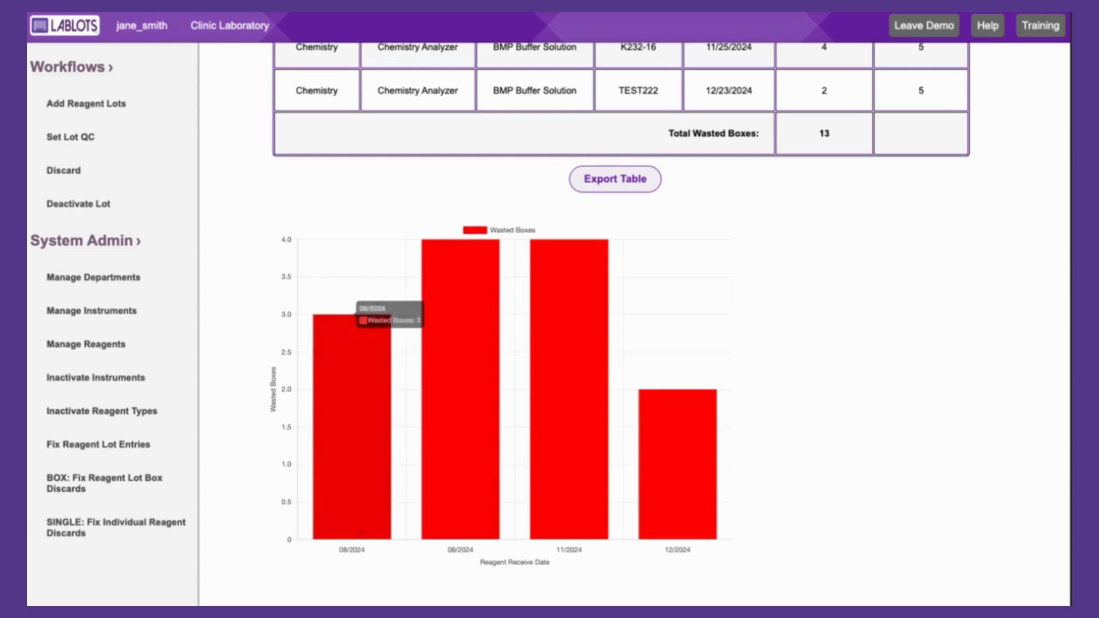
mouse_move(460, 389)
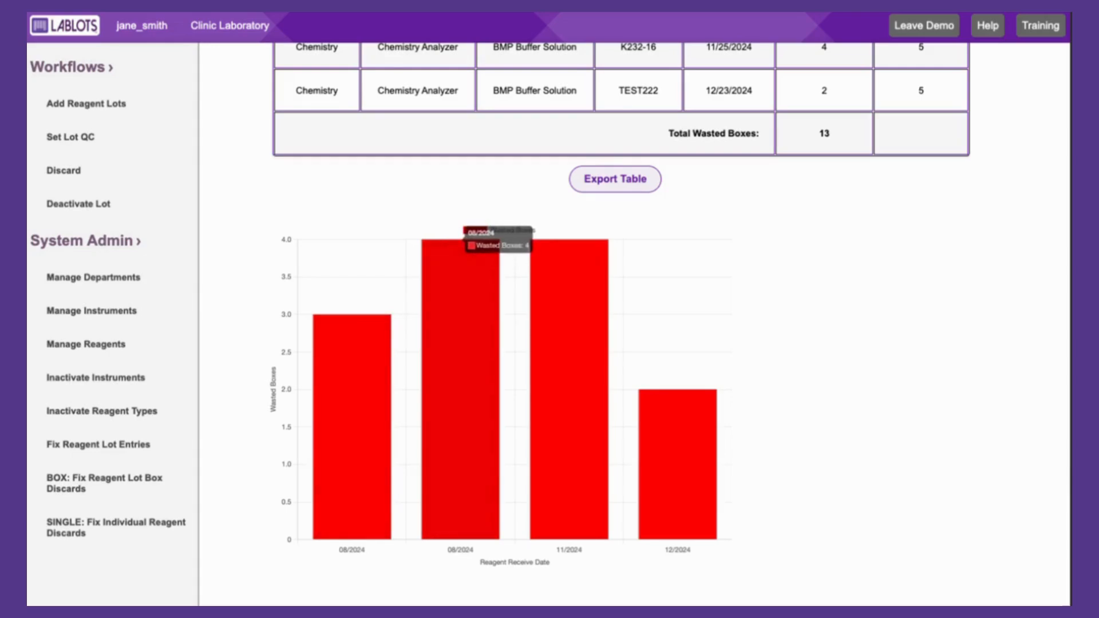
mouse_move(569, 389)
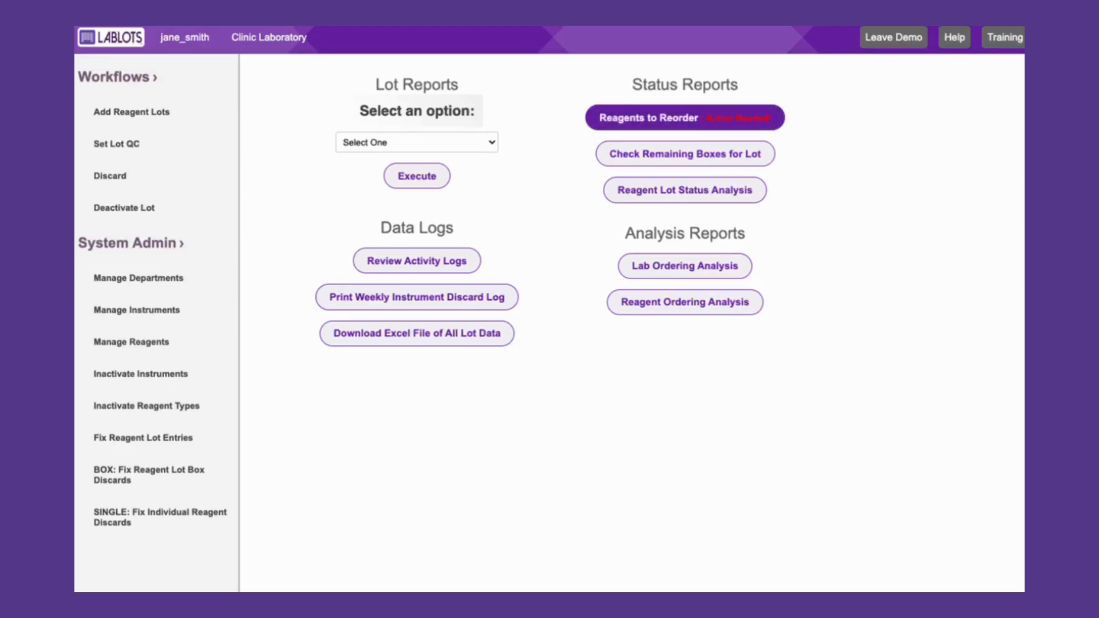
View the reagents to reorder, and filter the remaining boxes report by RSV Test Kit
click(684, 118)
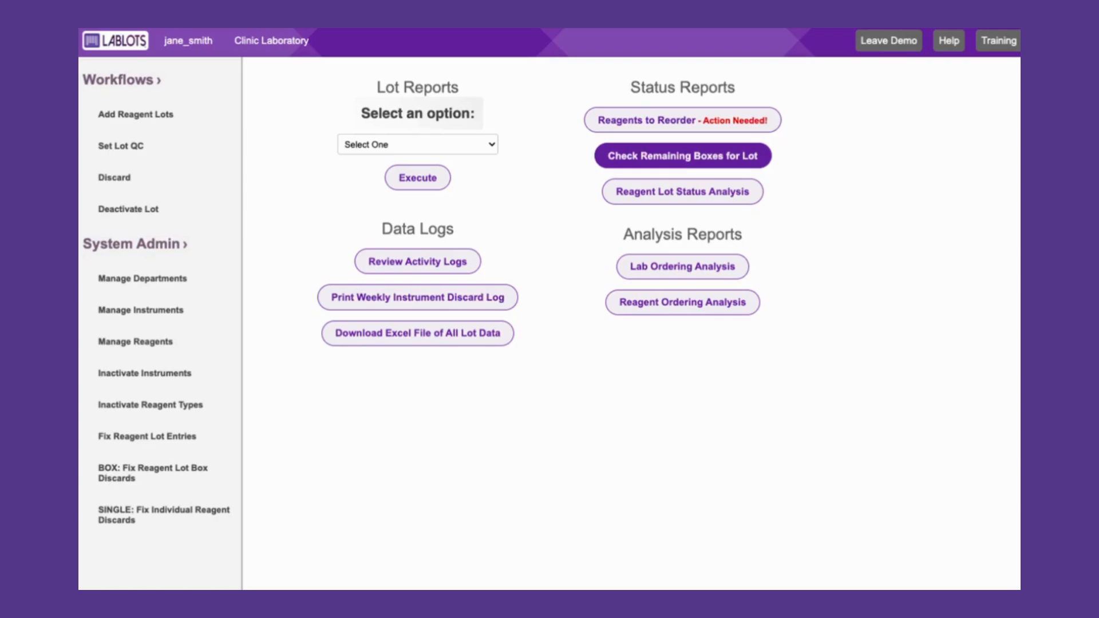
click(682, 156)
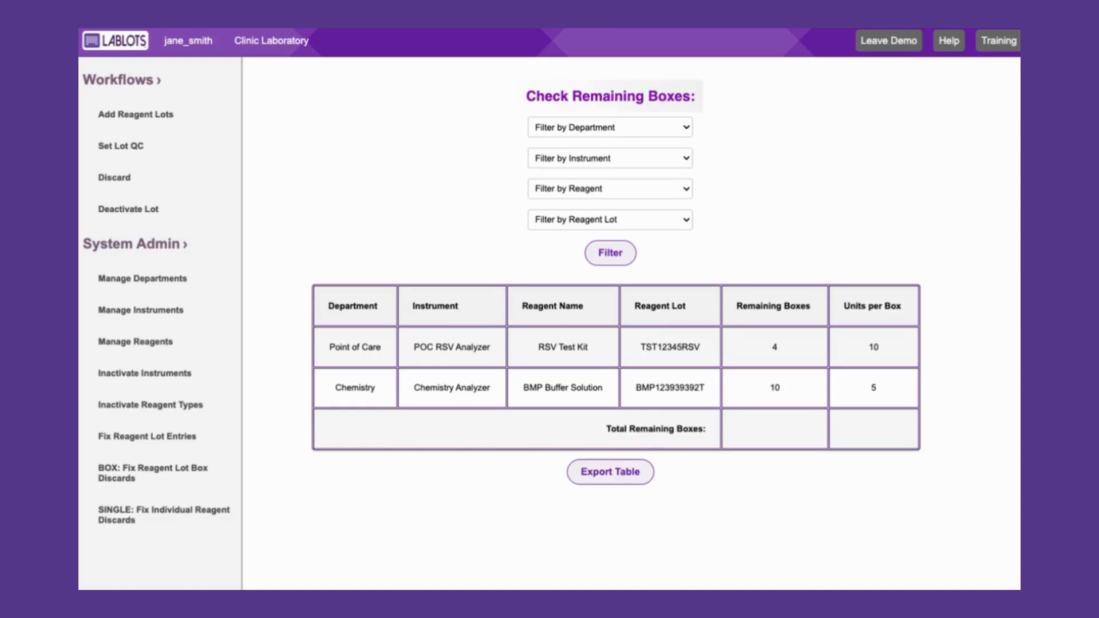
click(609, 189)
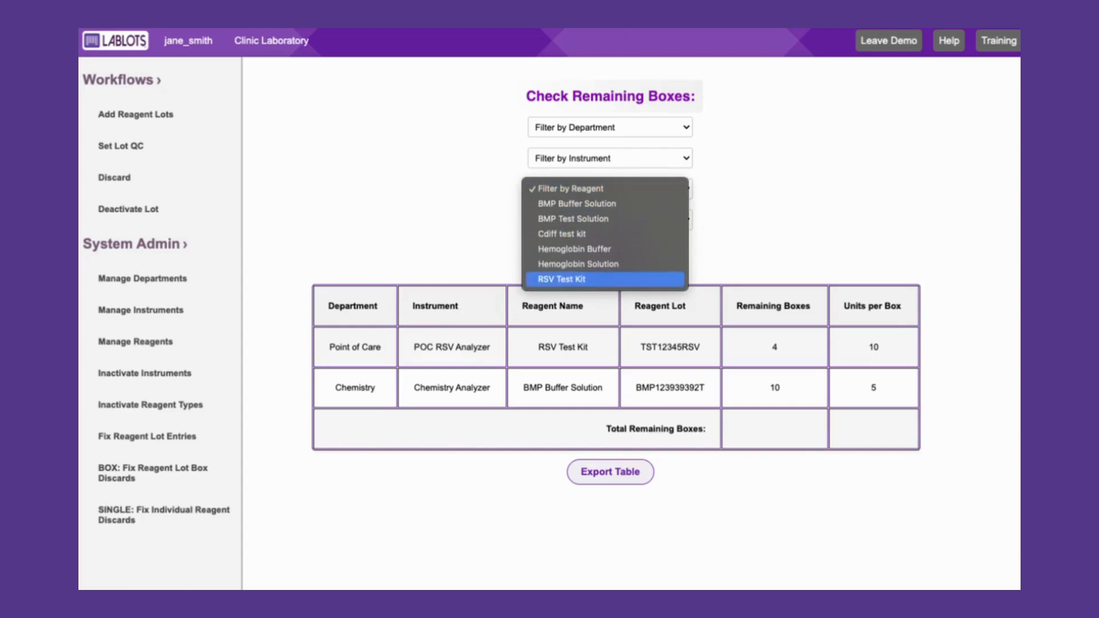
click(605, 279)
click(610, 253)
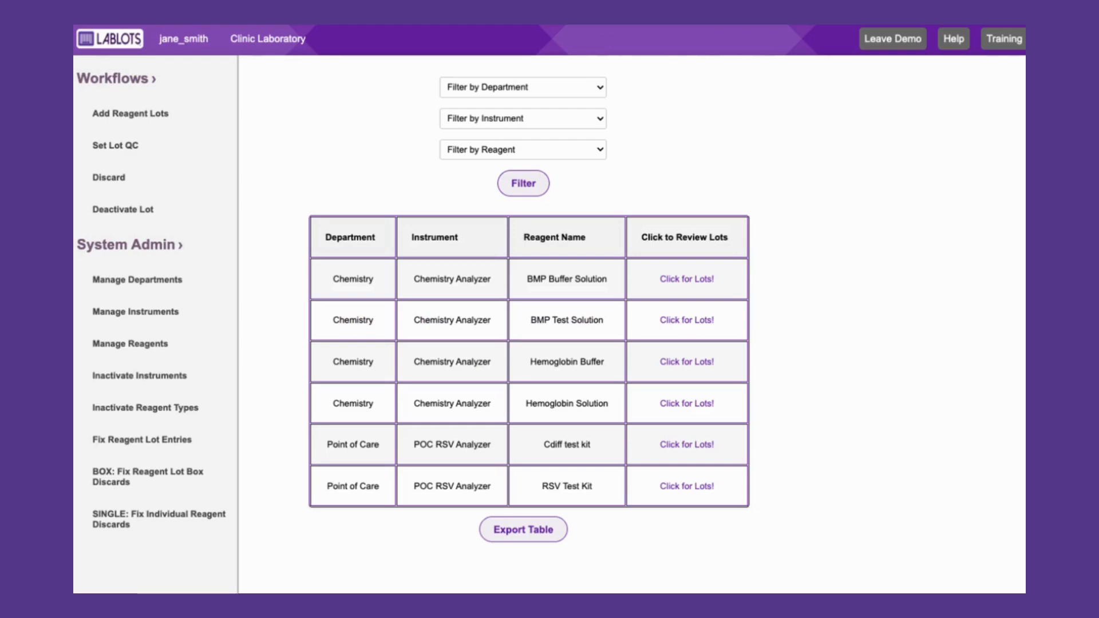
Filter the reagent table for reviewing lots by RSV Test Kit
click(523, 150)
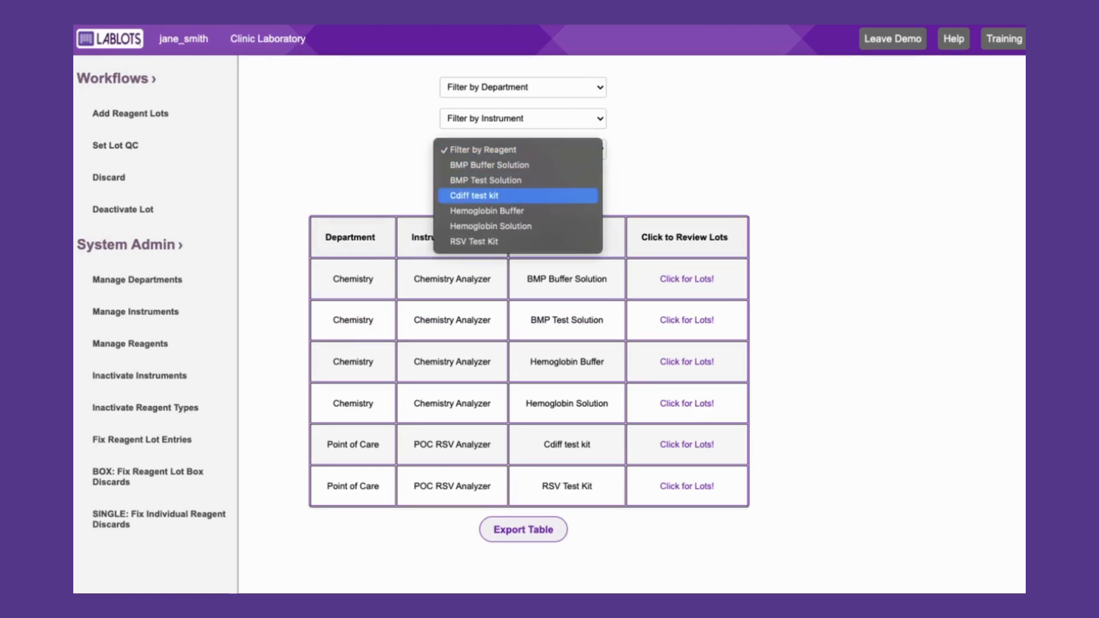
click(479, 242)
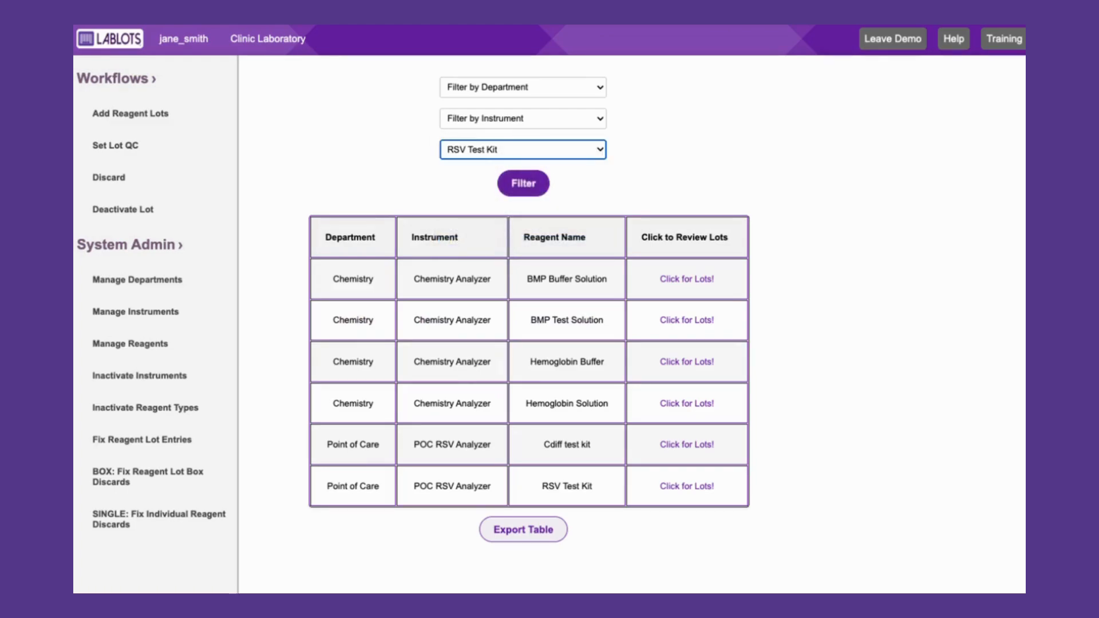
click(523, 184)
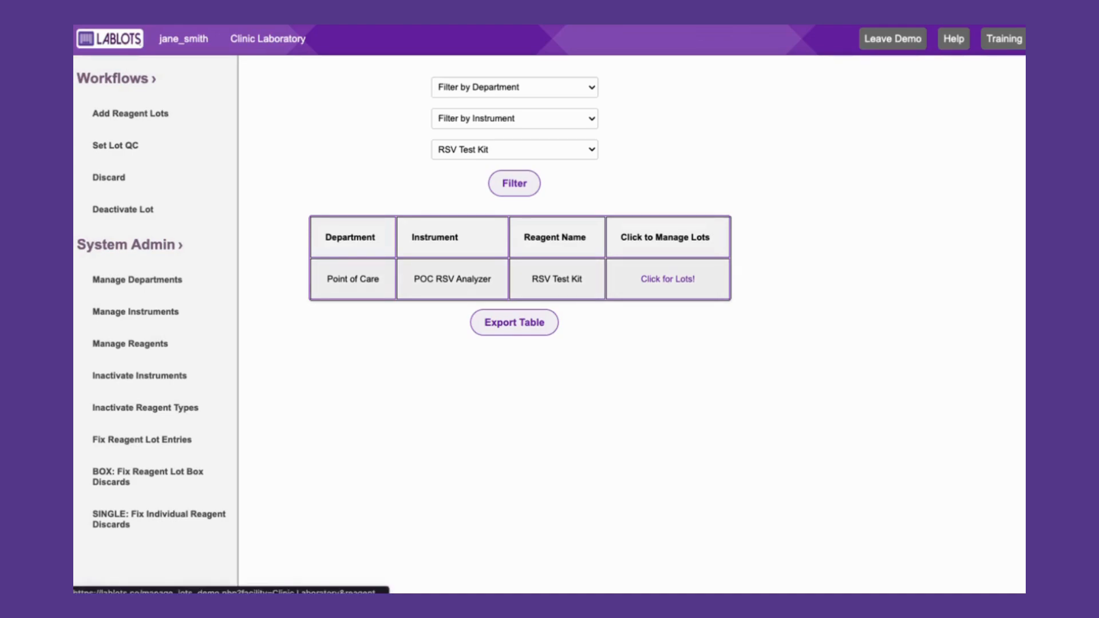
Open the lots of the RSV Test Kit reagent and review the lot table across to its Deactivate column
click(668, 279)
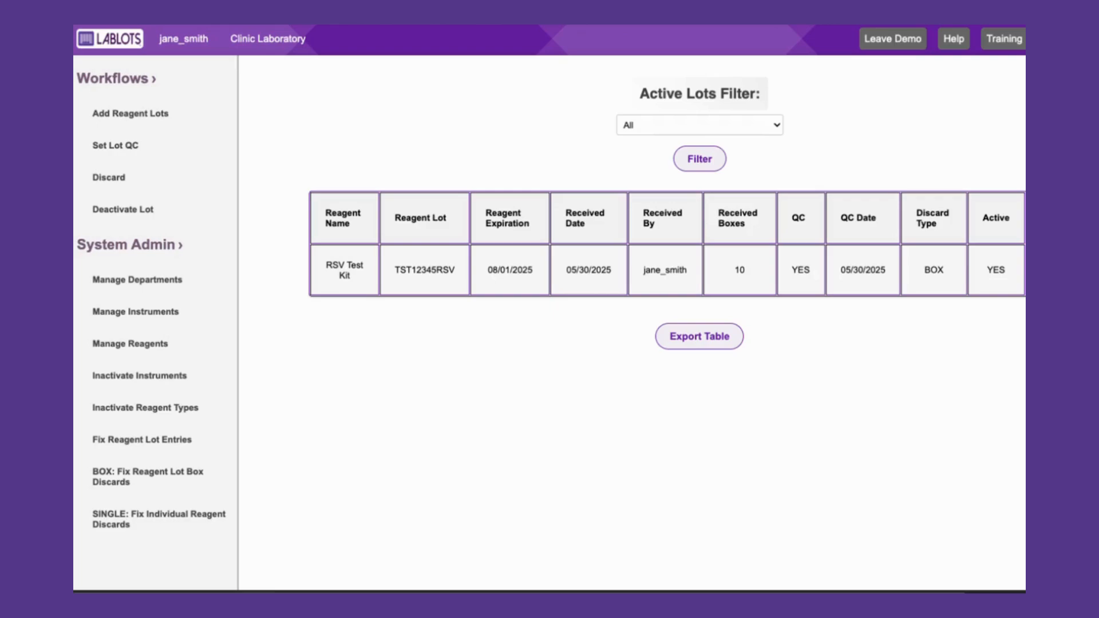
scroll(629, 257, right, 2)
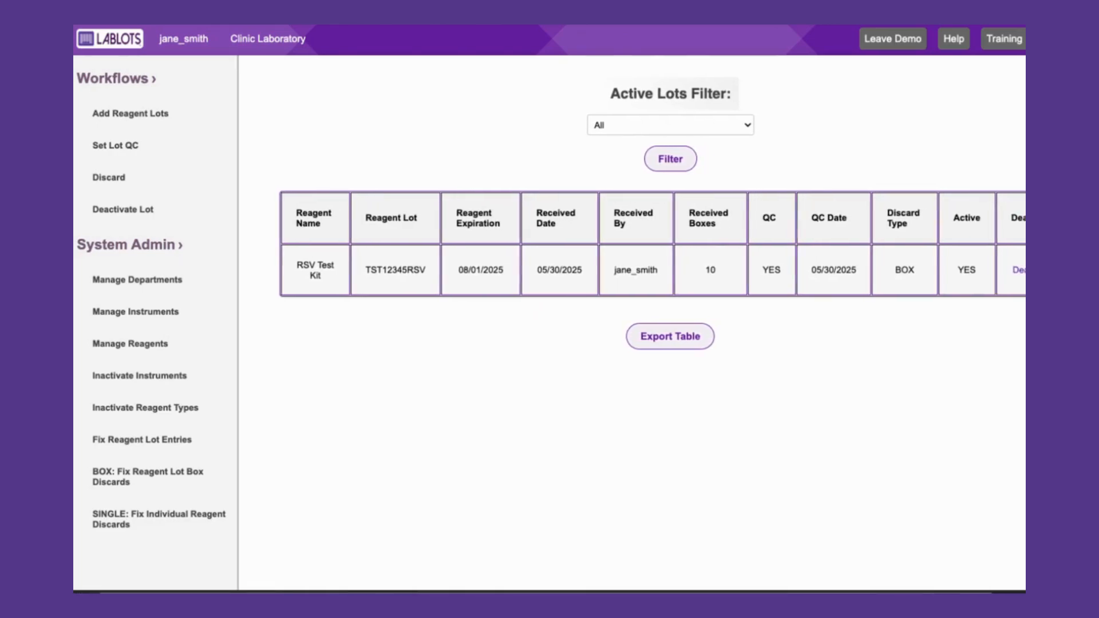
scroll(629, 257, right, 3)
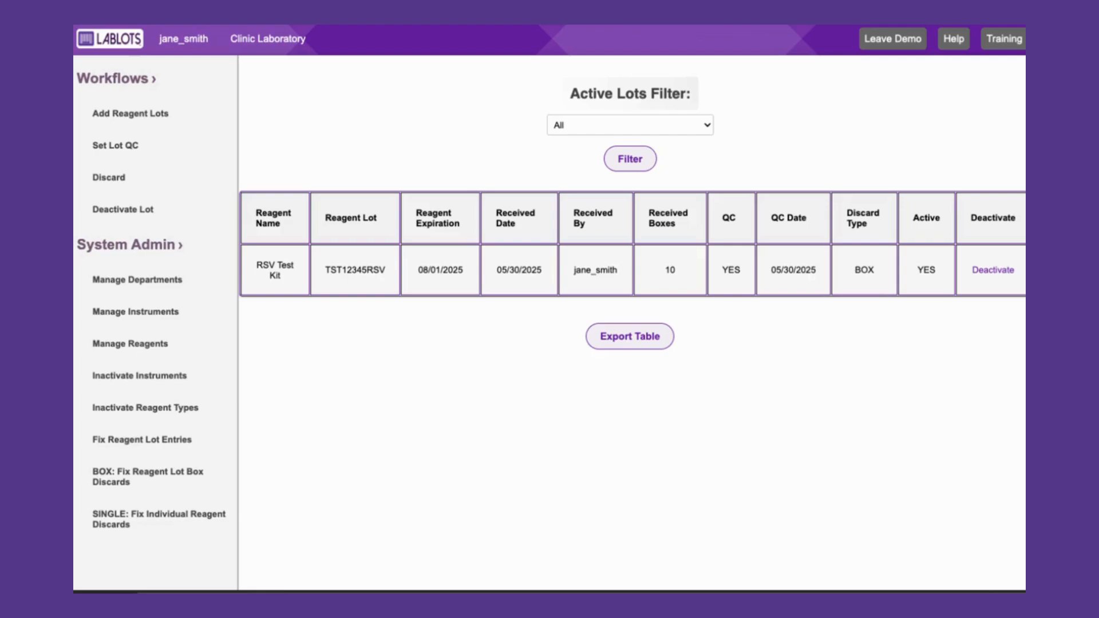
right_click(730, 373)
key(Escape)
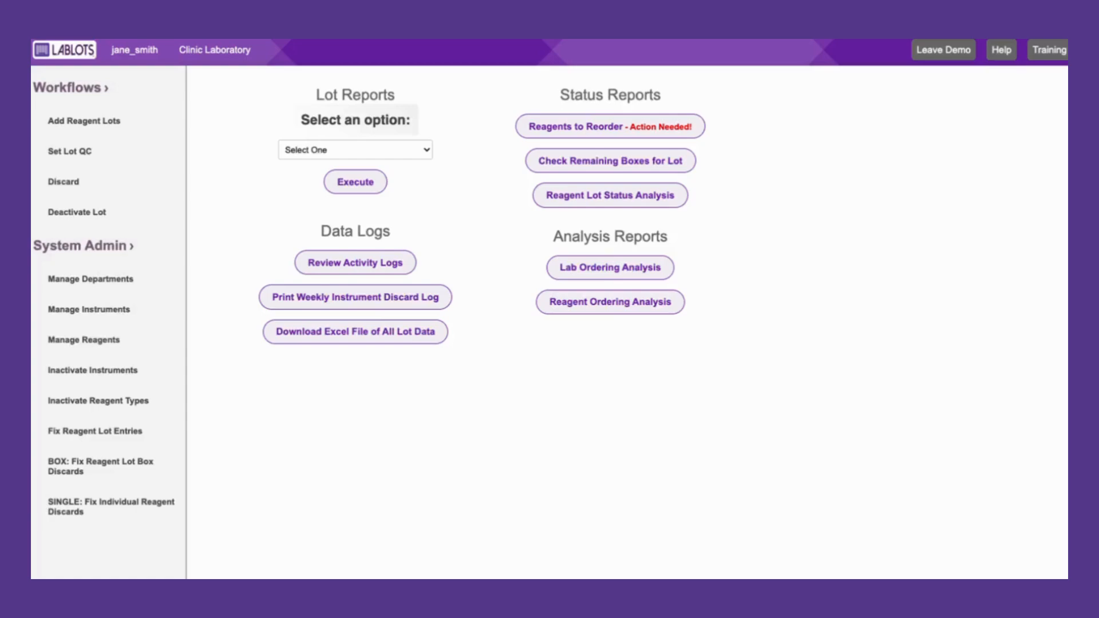
Run the "Active Reagents that Expired" lot report and look through the listed lots
click(355, 150)
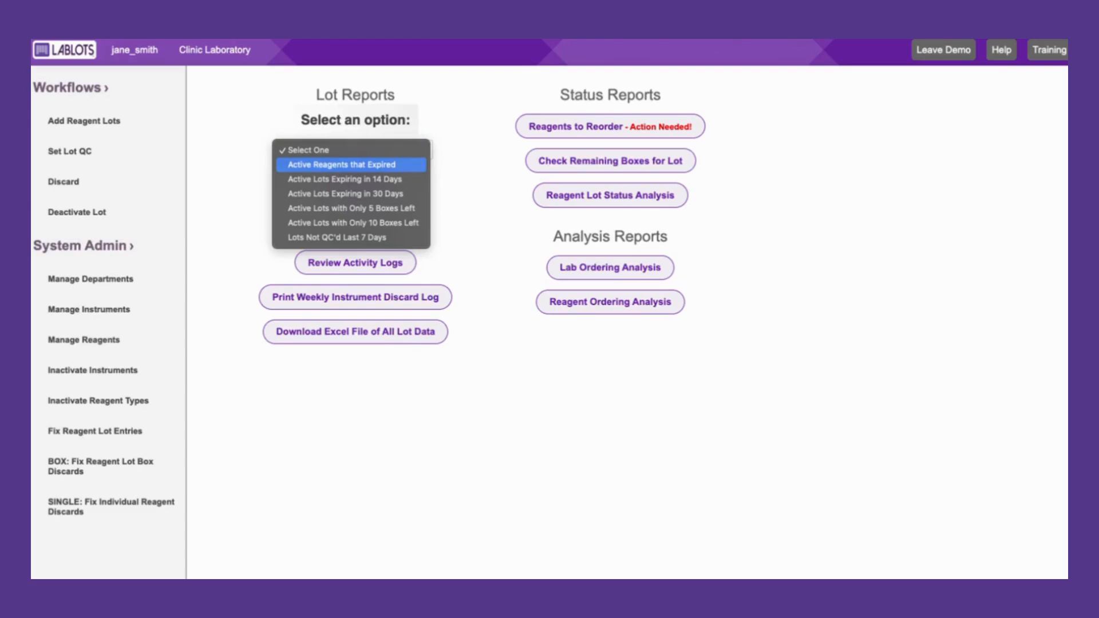
click(341, 165)
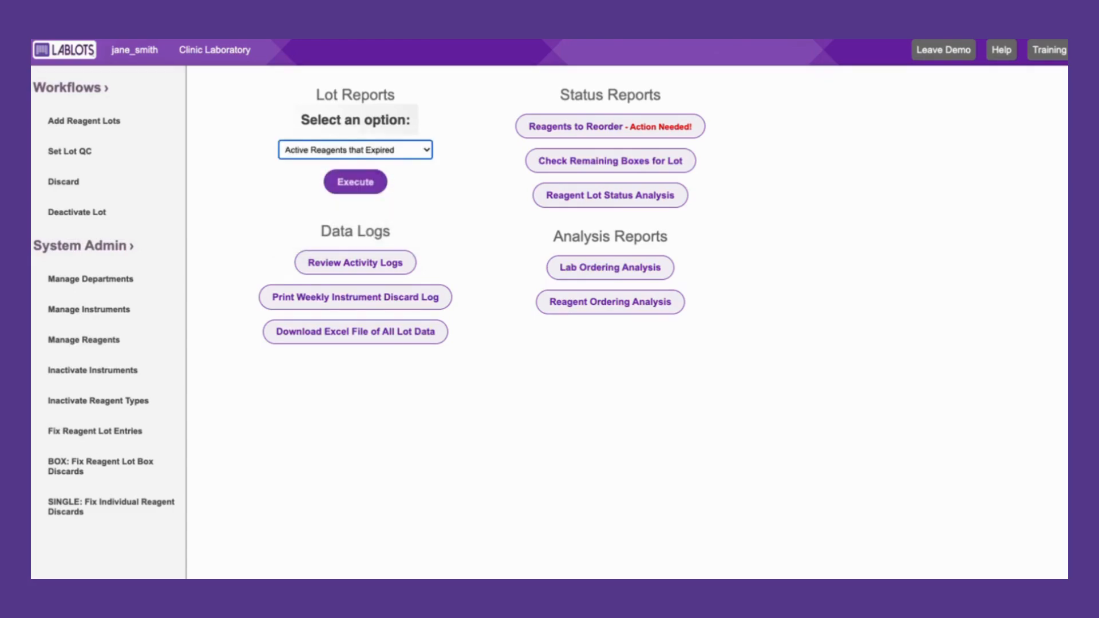
click(355, 181)
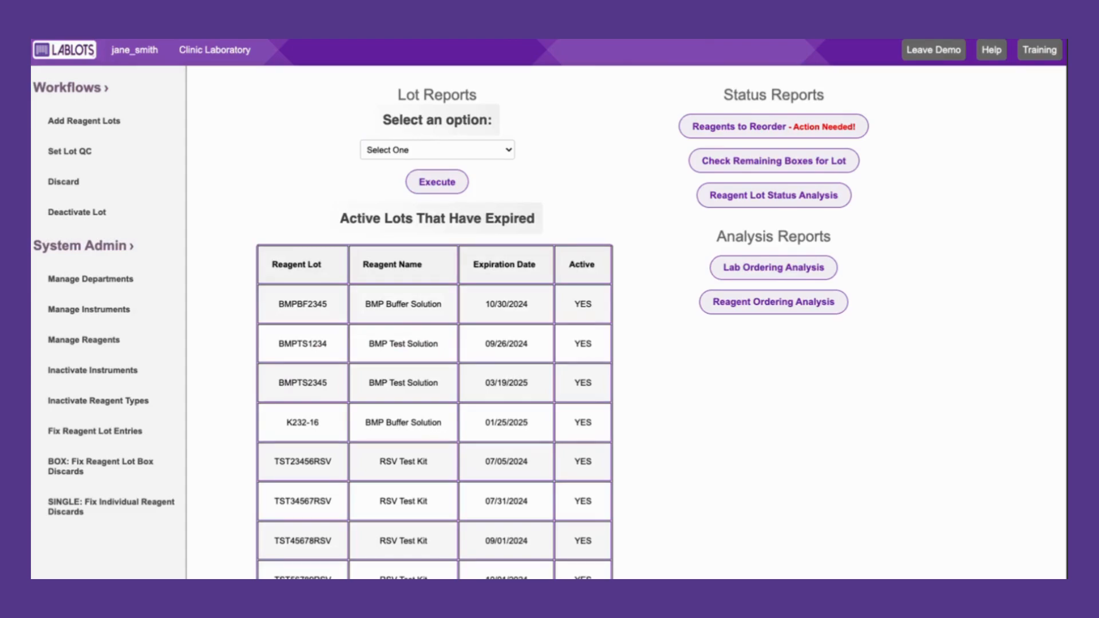
scroll(435, 320, down, 1)
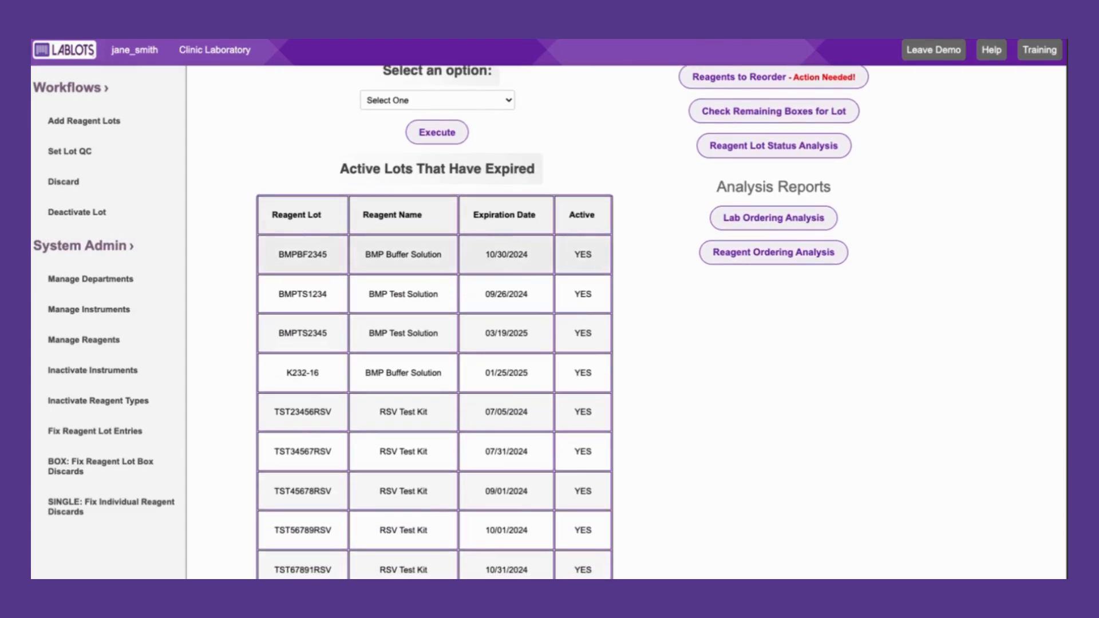
scroll(435, 193, up, 1)
Run the lot reports "Active Lots Expiring in 30 Days" and "Active Lots with Only 10 Boxes Left"
click(436, 150)
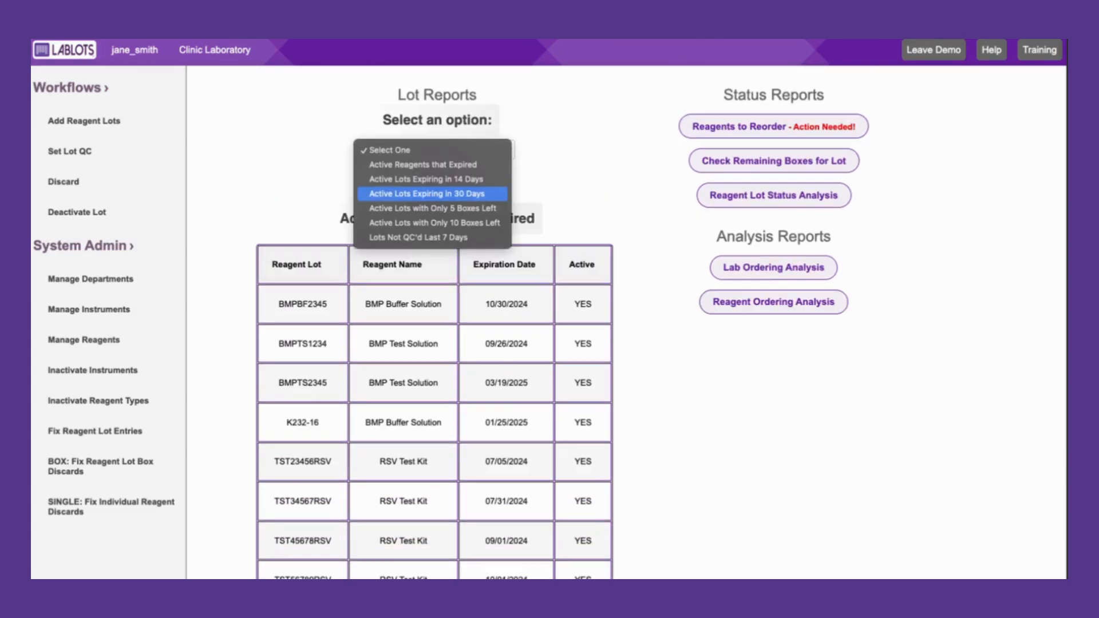
click(427, 193)
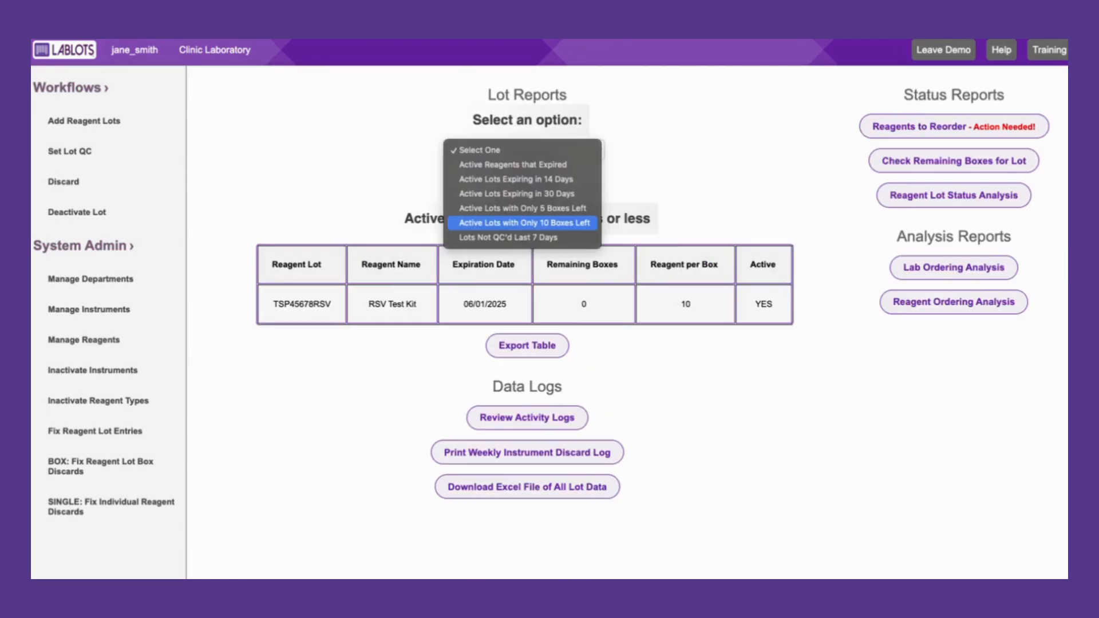
click(524, 223)
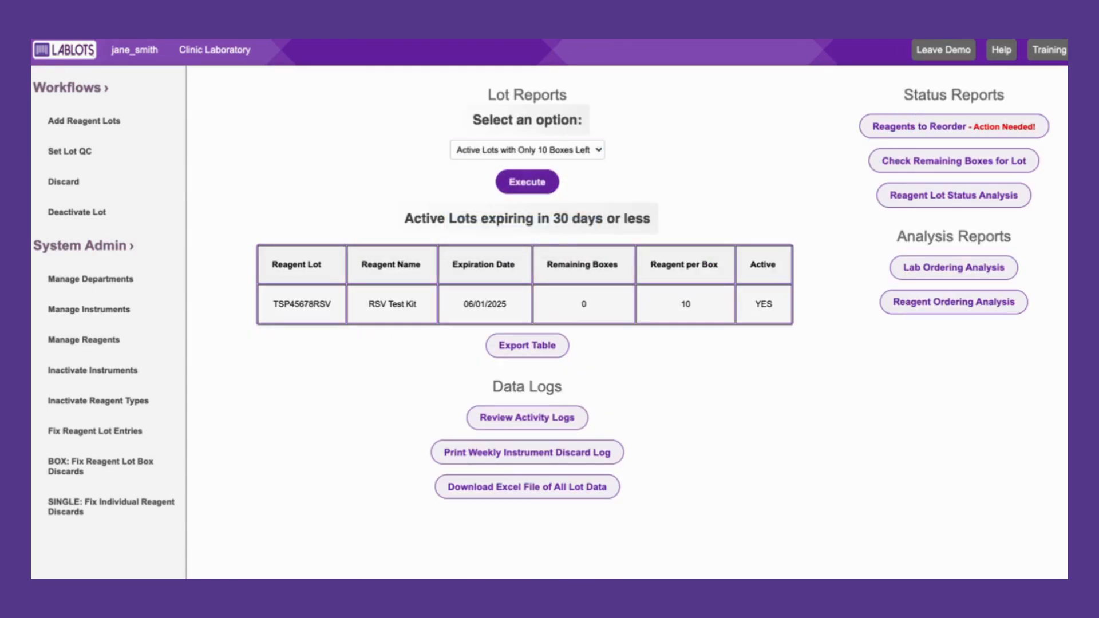
click(527, 182)
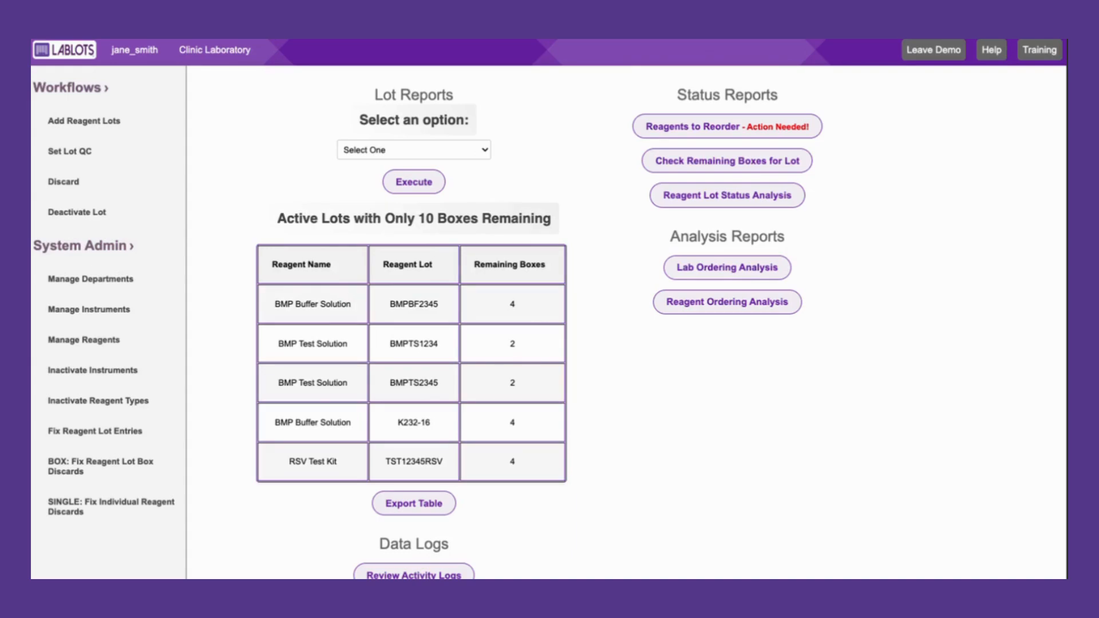
Run the "Lots Not QC'd Last 7 Days" lot report
click(414, 150)
click(413, 240)
click(414, 182)
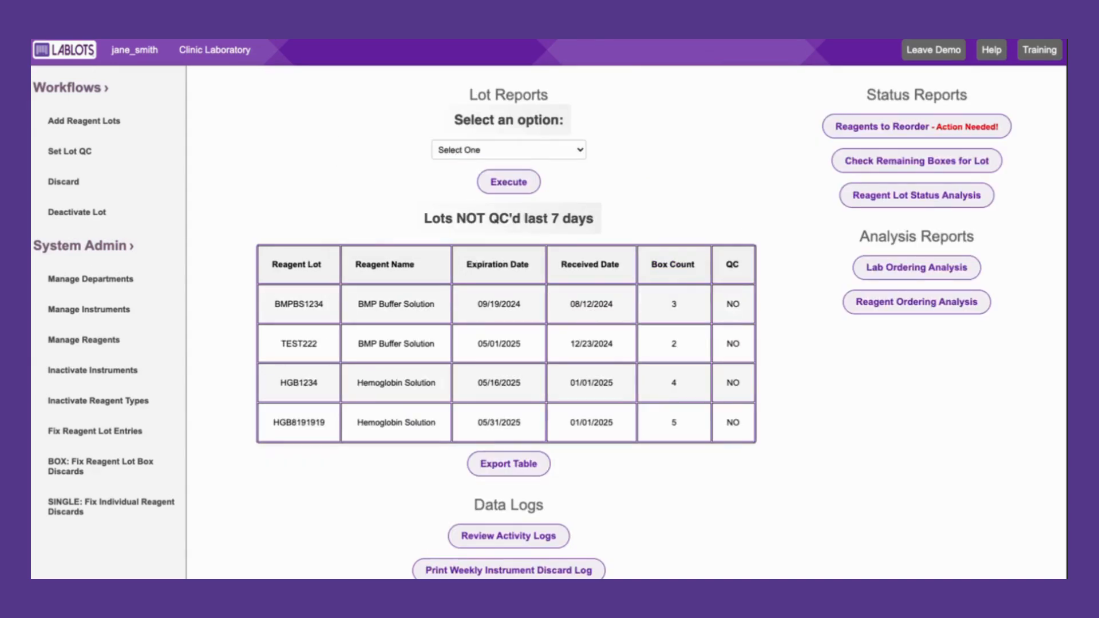